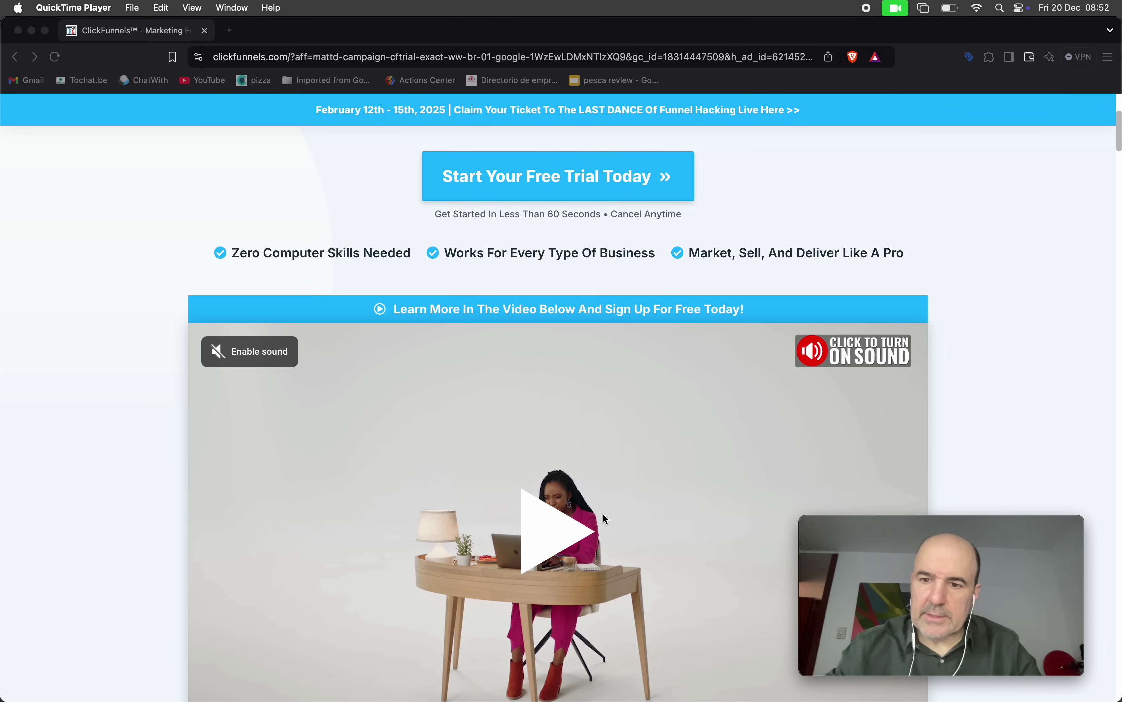
Step: Log in to ClickFunnels 2.0 and open the Copy of Application Funnel -- b90fc funnel
scroll(352, 269, "up", 5)
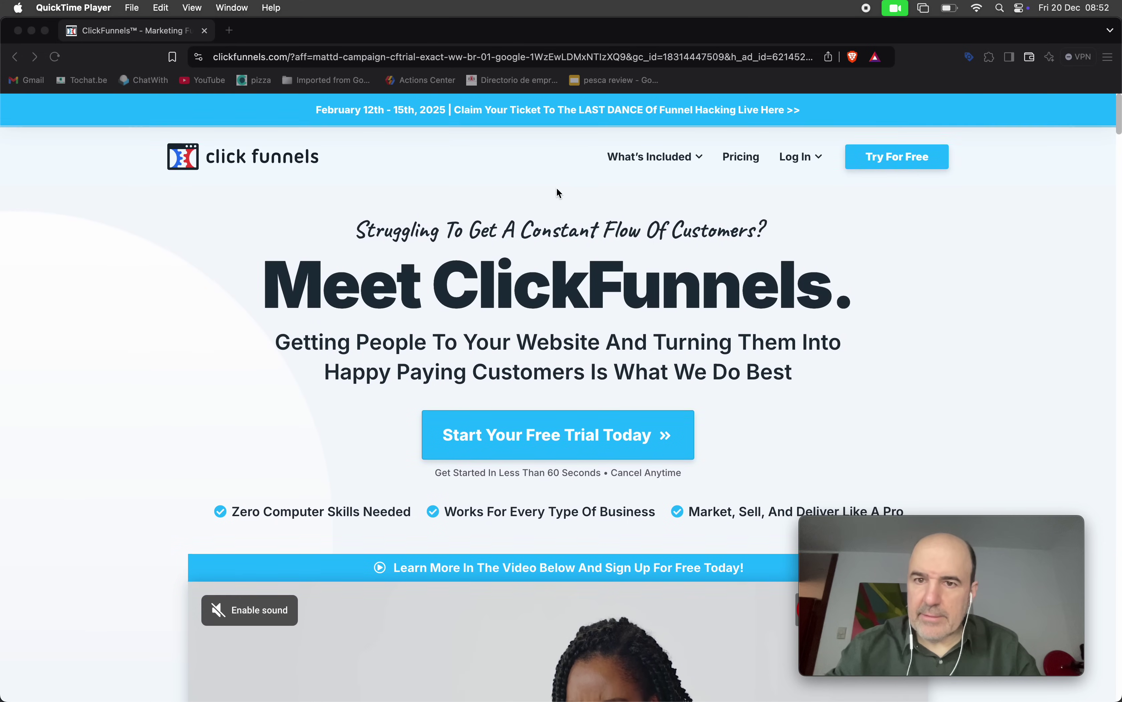
left_click(802, 164)
left_click(802, 165)
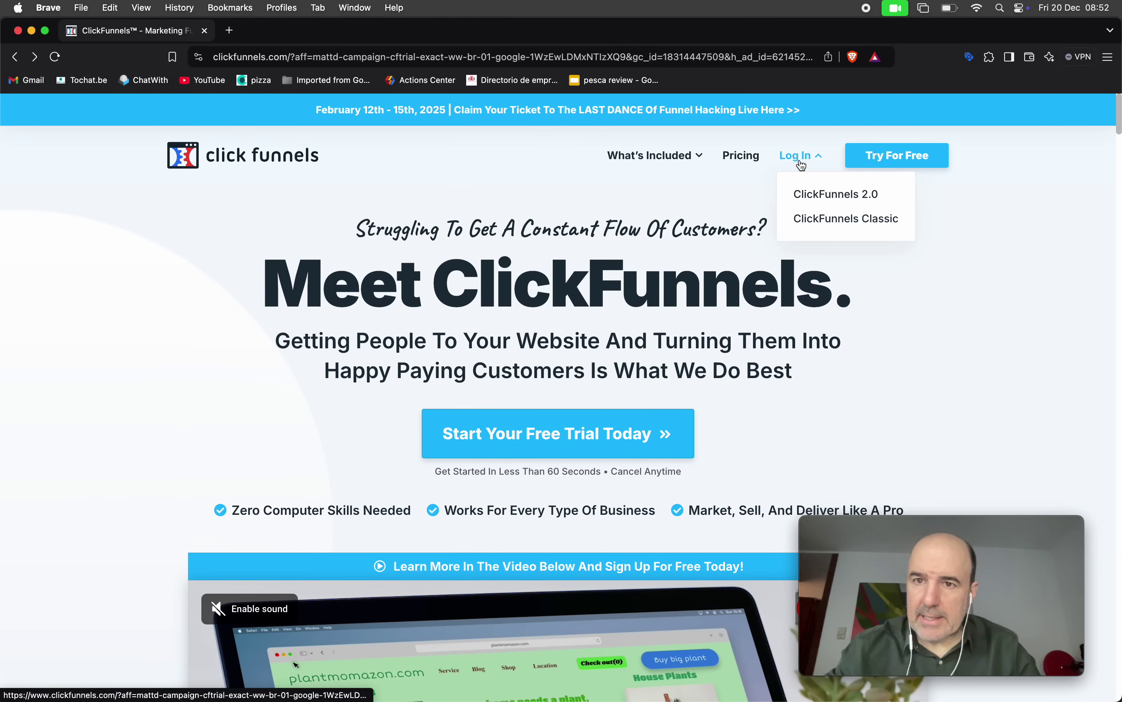
left_click(824, 205)
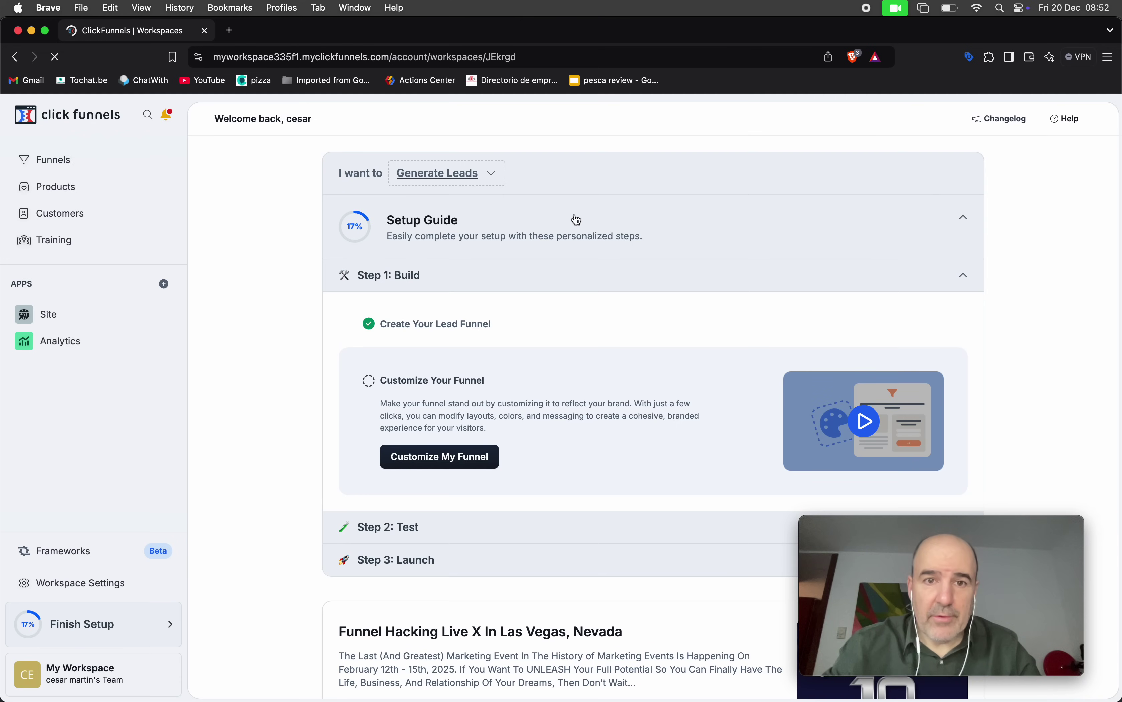
left_click(50, 159)
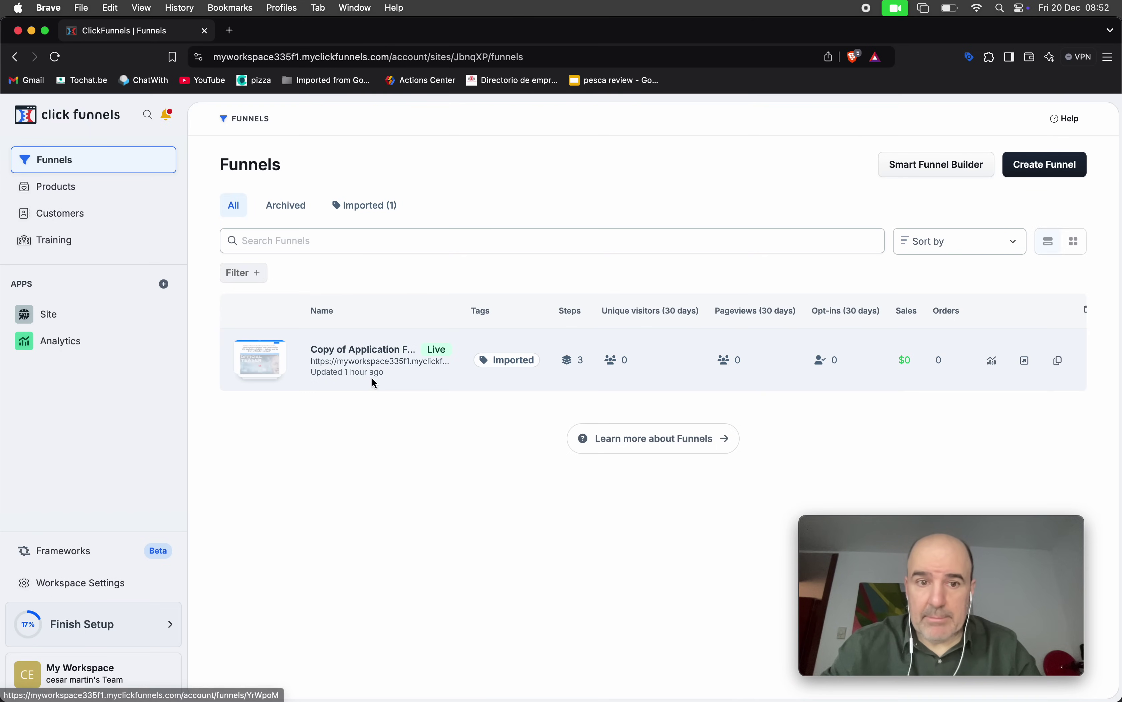
left_click(375, 361)
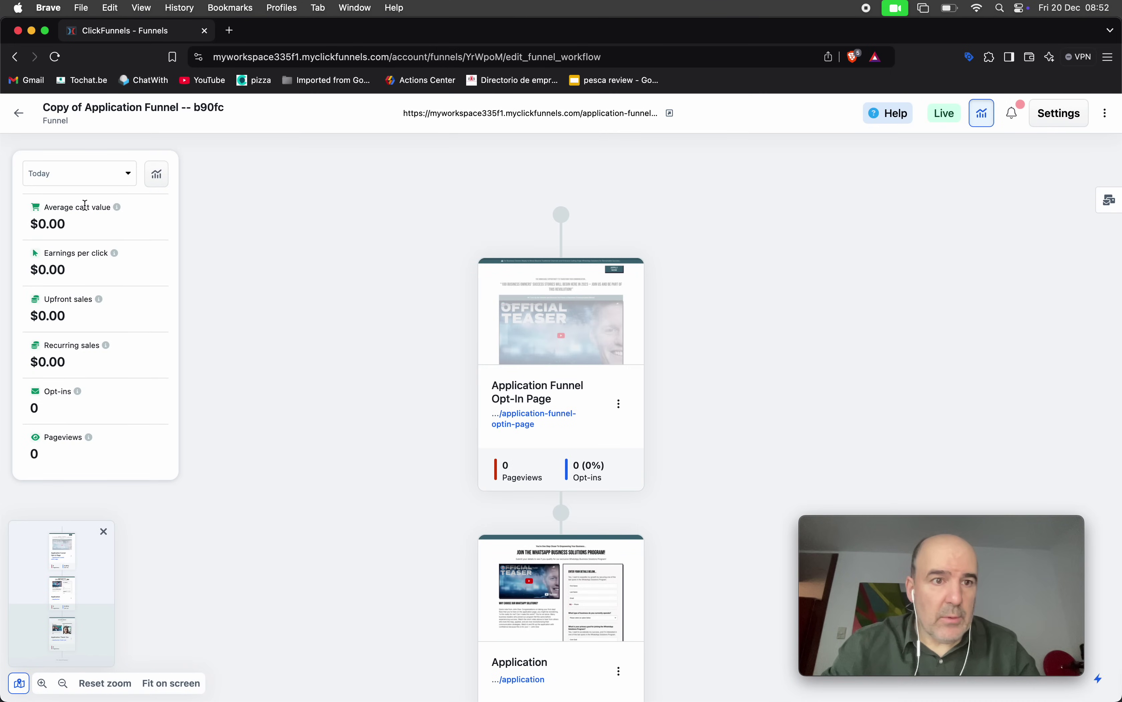
Step: Open the Opt-In Page in the page editor and load services.tochat.be in a new tab
left_click(622, 405)
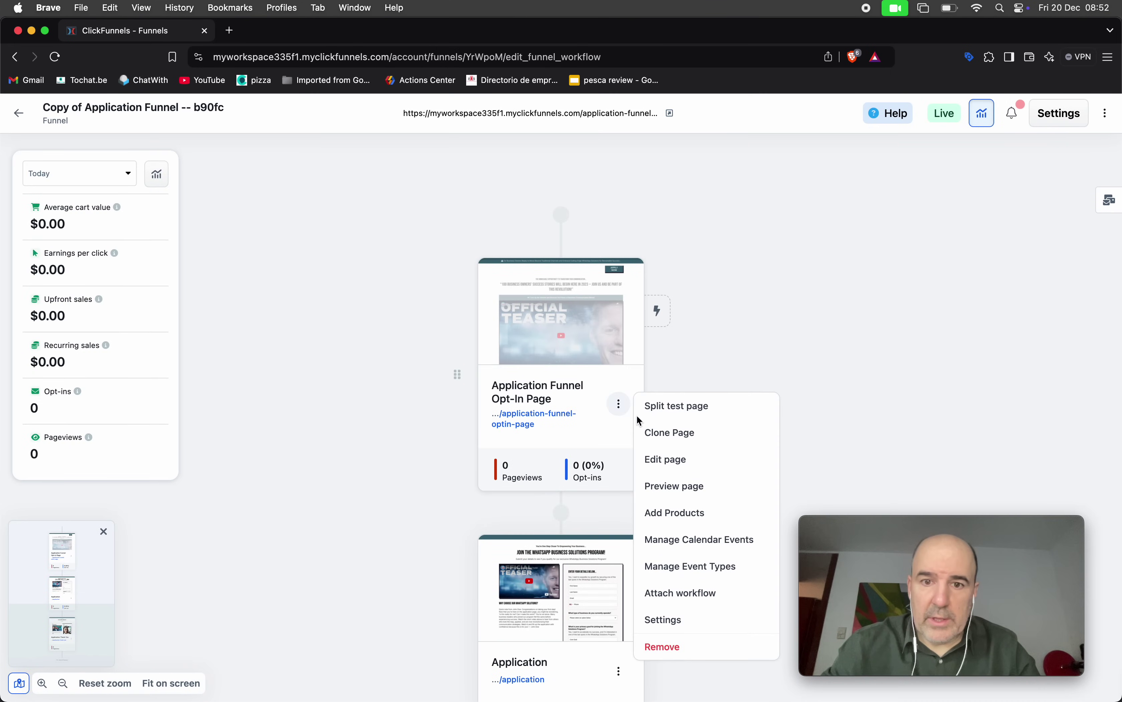
left_click(673, 459)
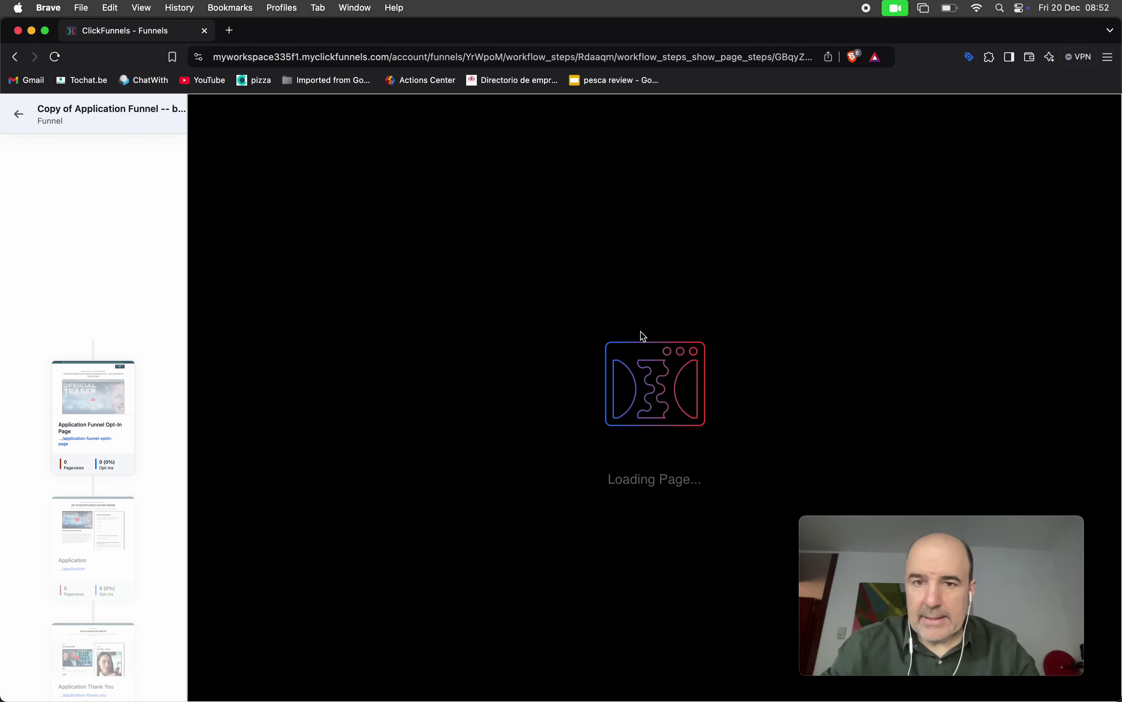
left_click(229, 30)
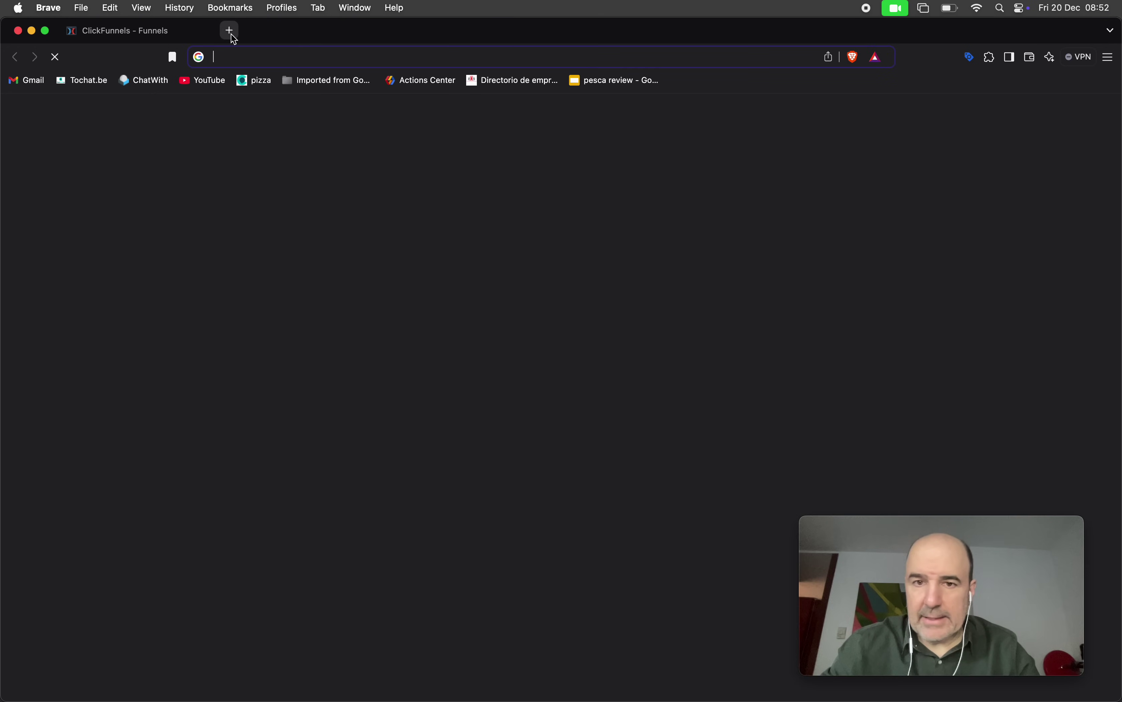
type("se")
key("Return")
Step: Back in the editor, show the page's custom code panel on the empty Header Code section
left_click(161, 31)
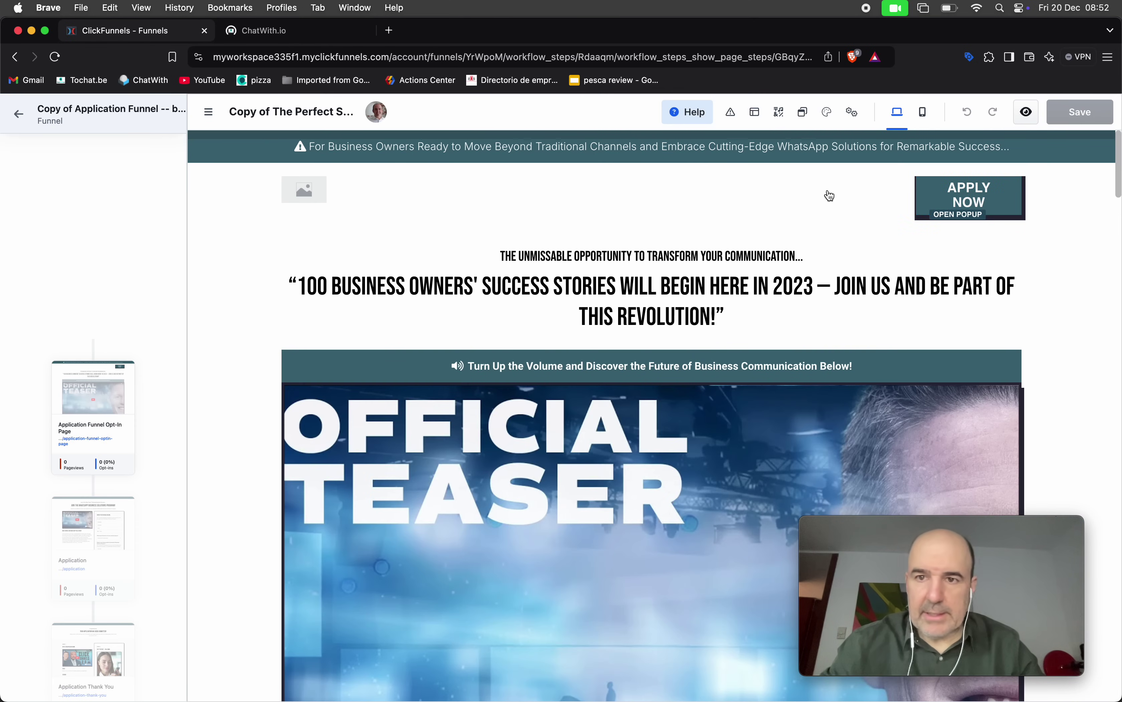
scroll(852, 207, "down", 20)
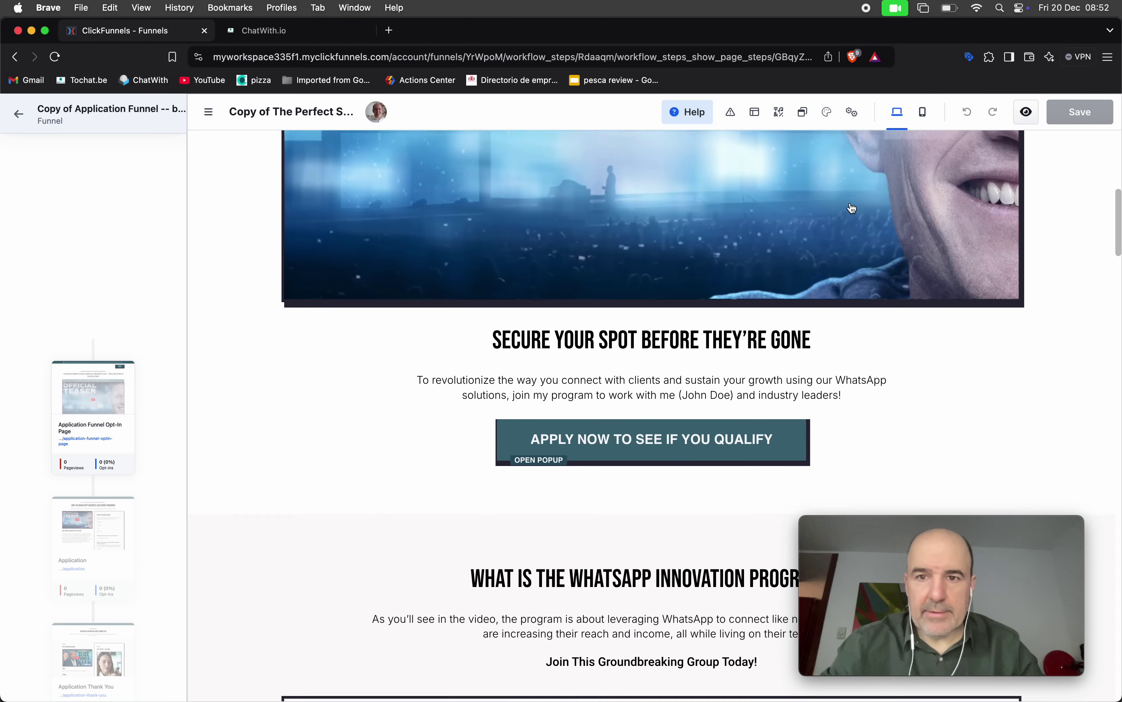
scroll(852, 208, "down", 10)
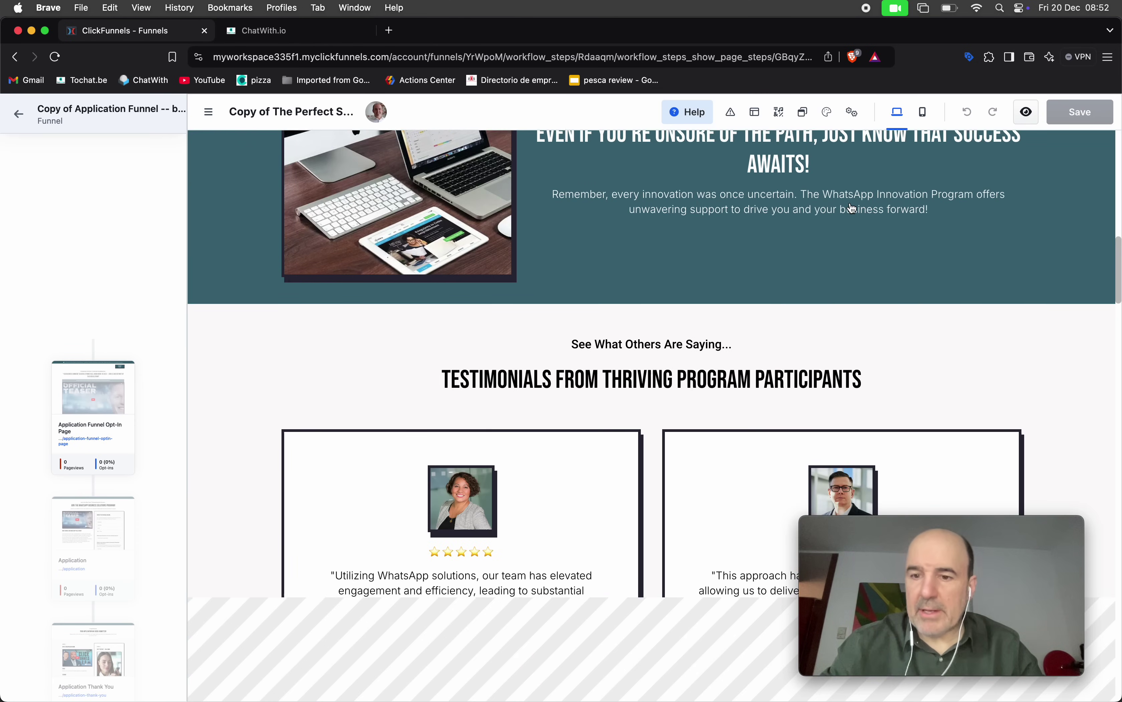
scroll(852, 208, "up", 10)
scroll(852, 208, "up", 20)
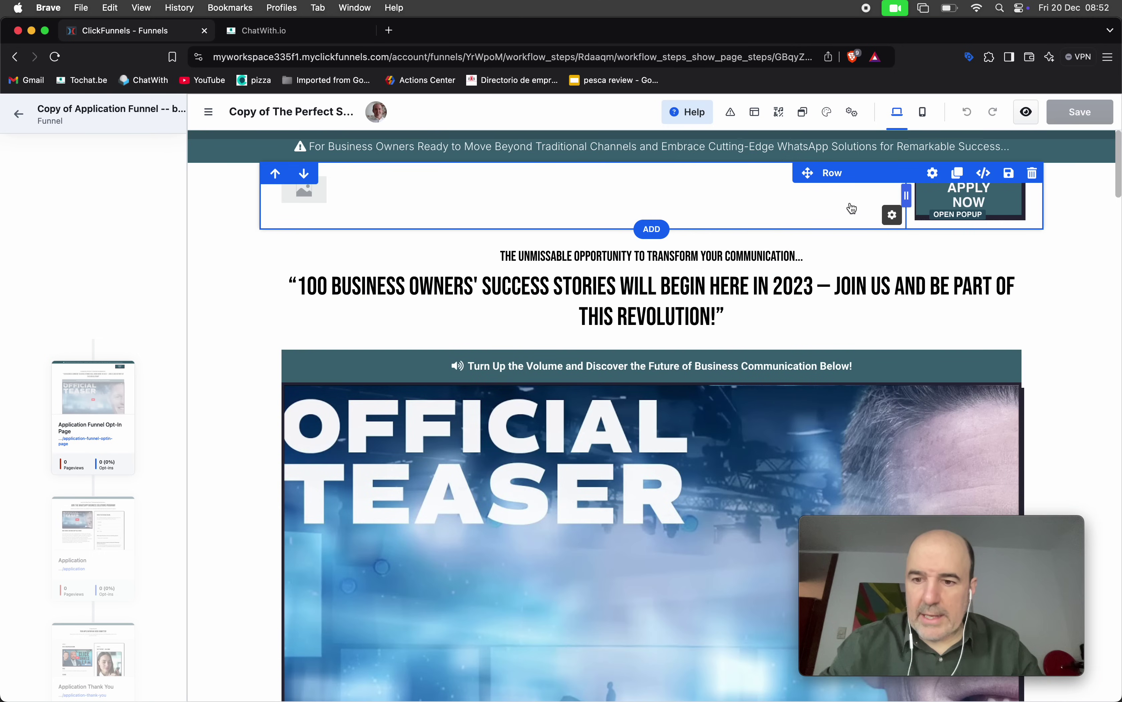
left_click(854, 115)
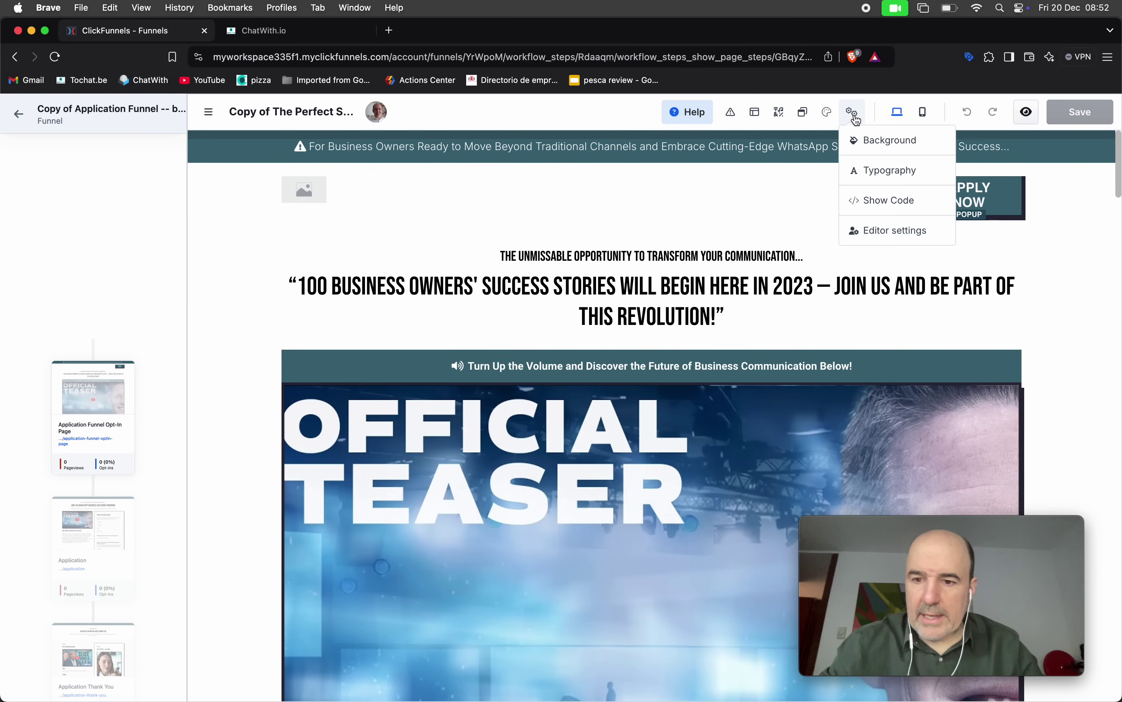
left_click(882, 204)
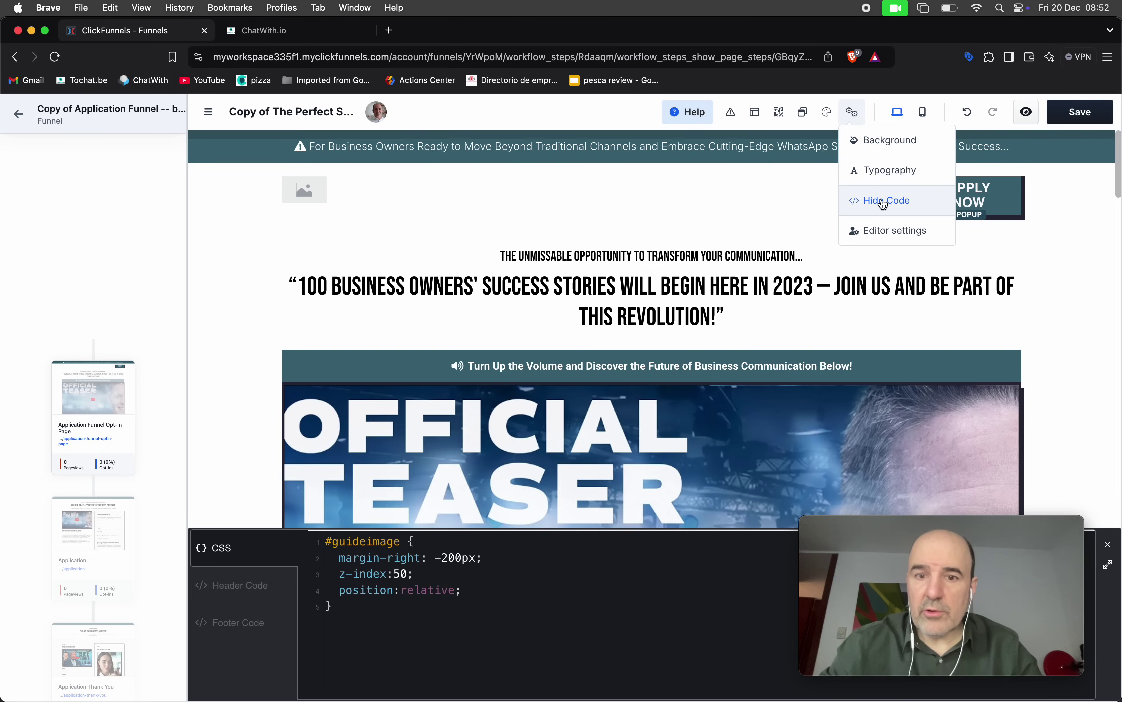
left_click(254, 588)
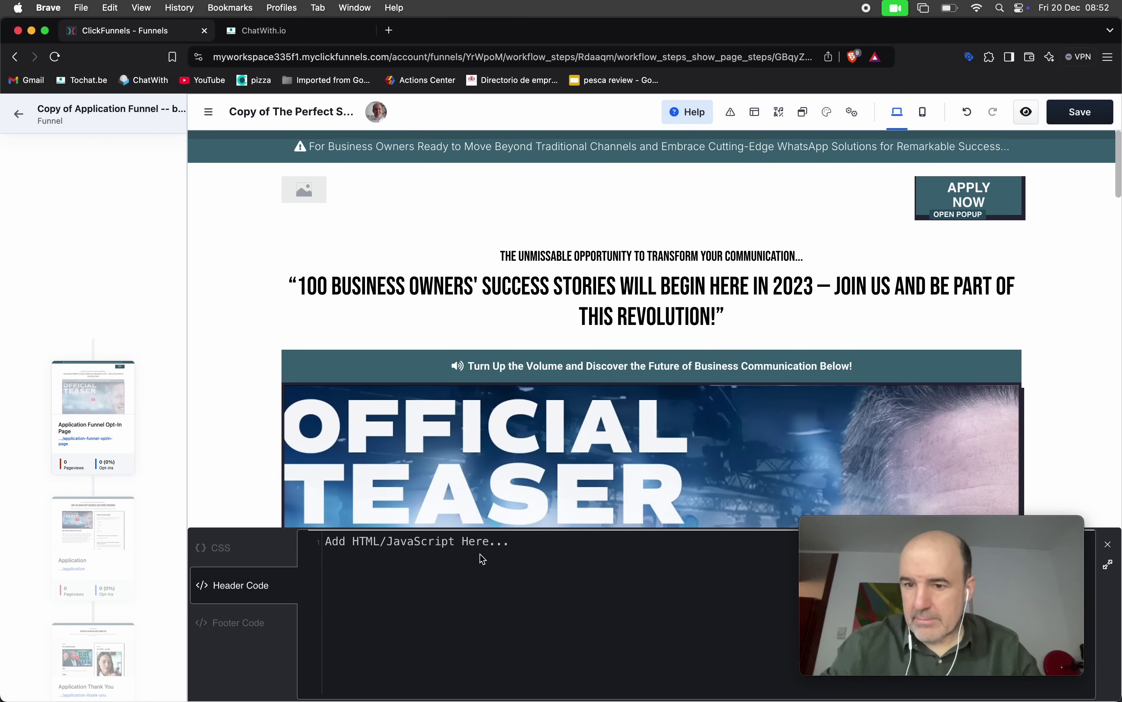
Step: Copy the Sales Sumo APP widget's installation script from ChatWith's widget list
left_click(281, 26)
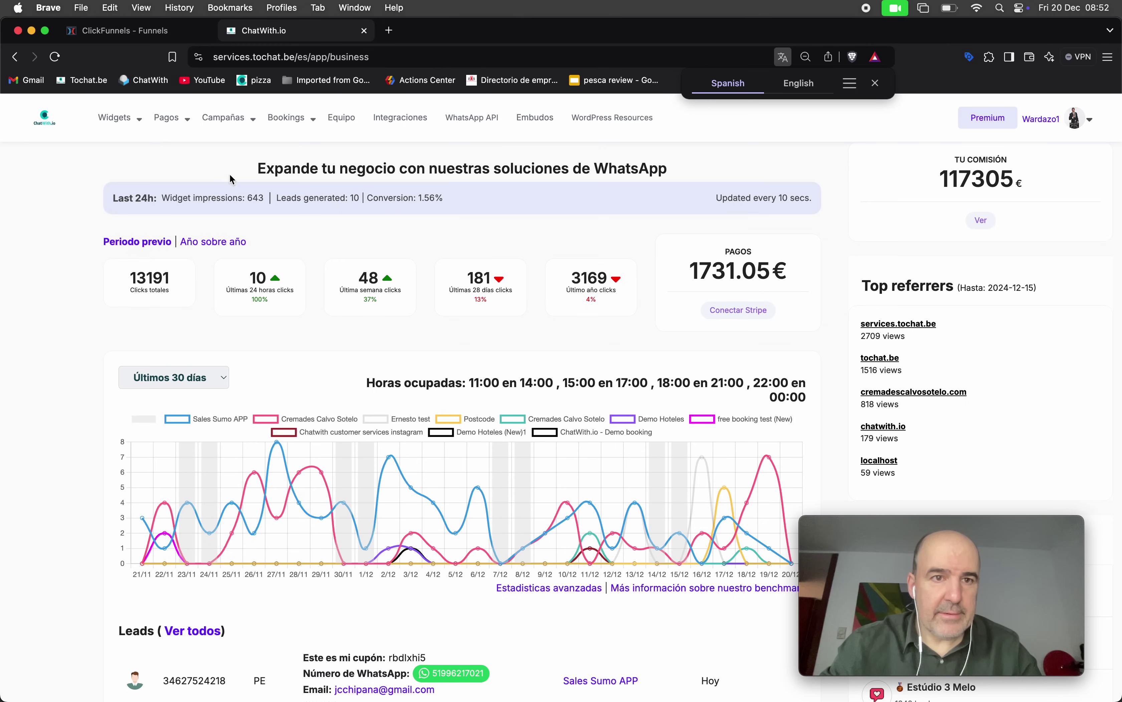
mouse_move(118, 116)
left_click(131, 151)
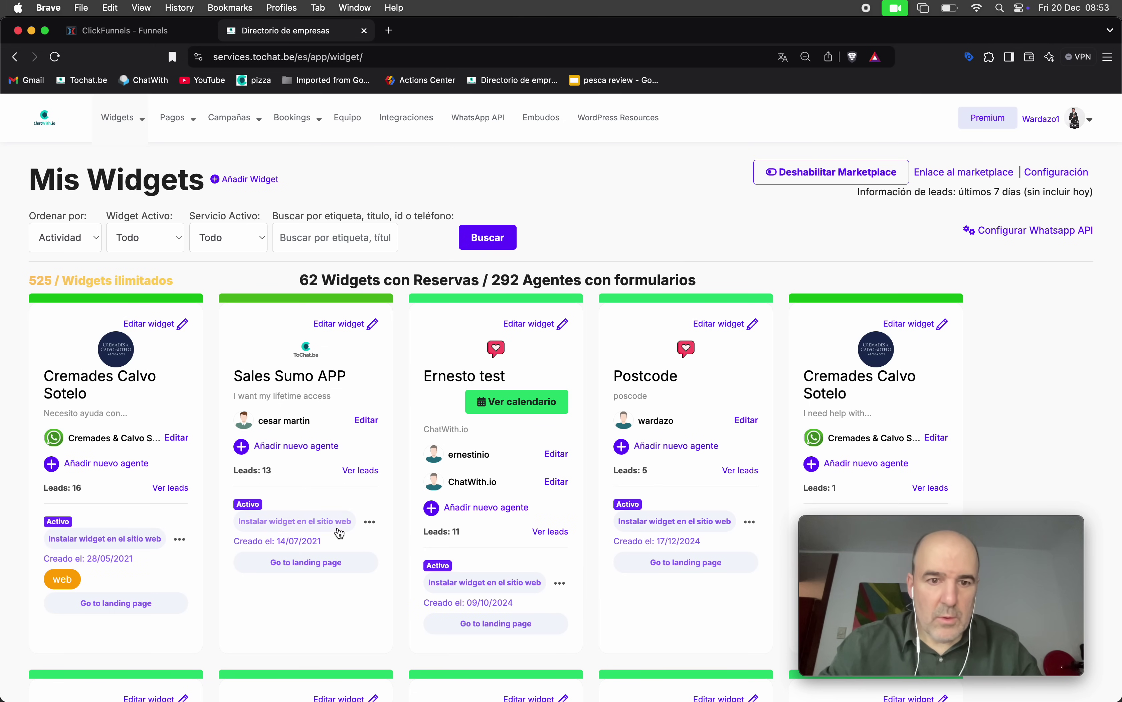
left_click(320, 525)
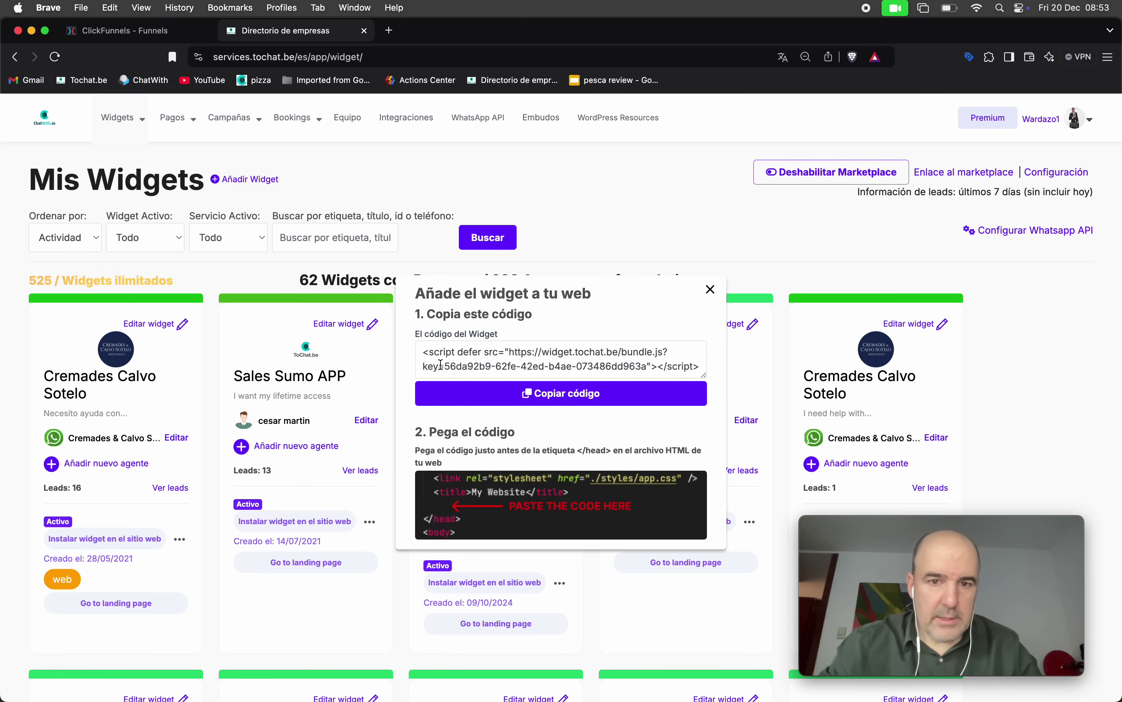
triple_click(504, 352)
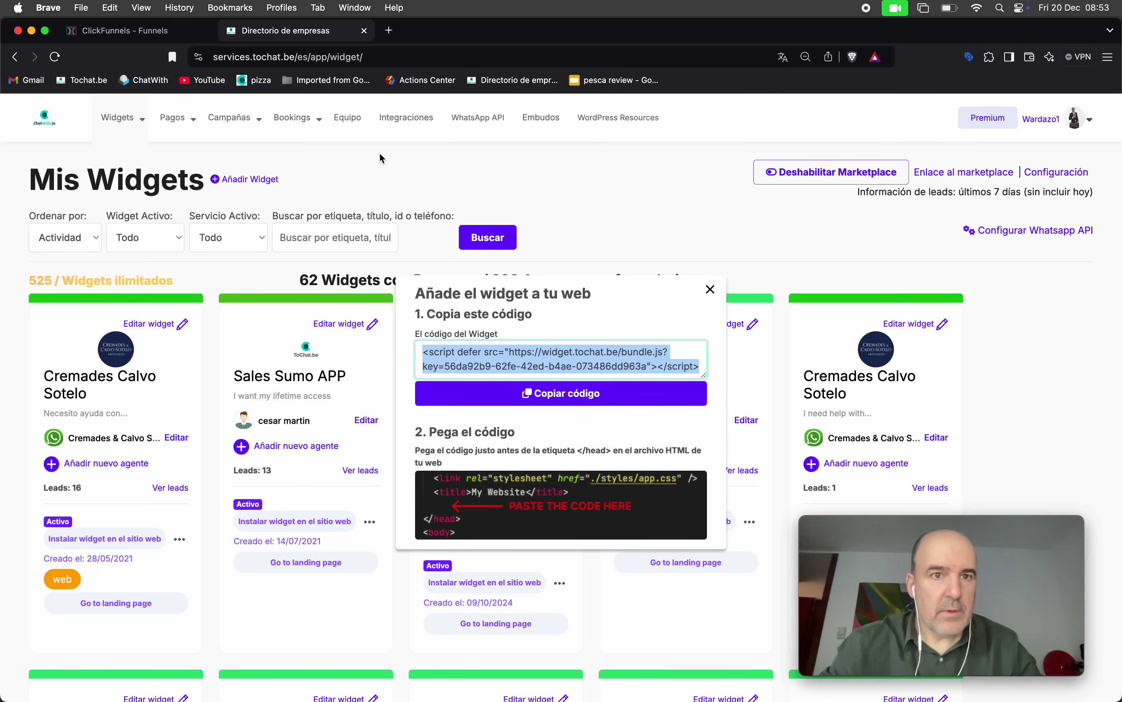
left_click(168, 39)
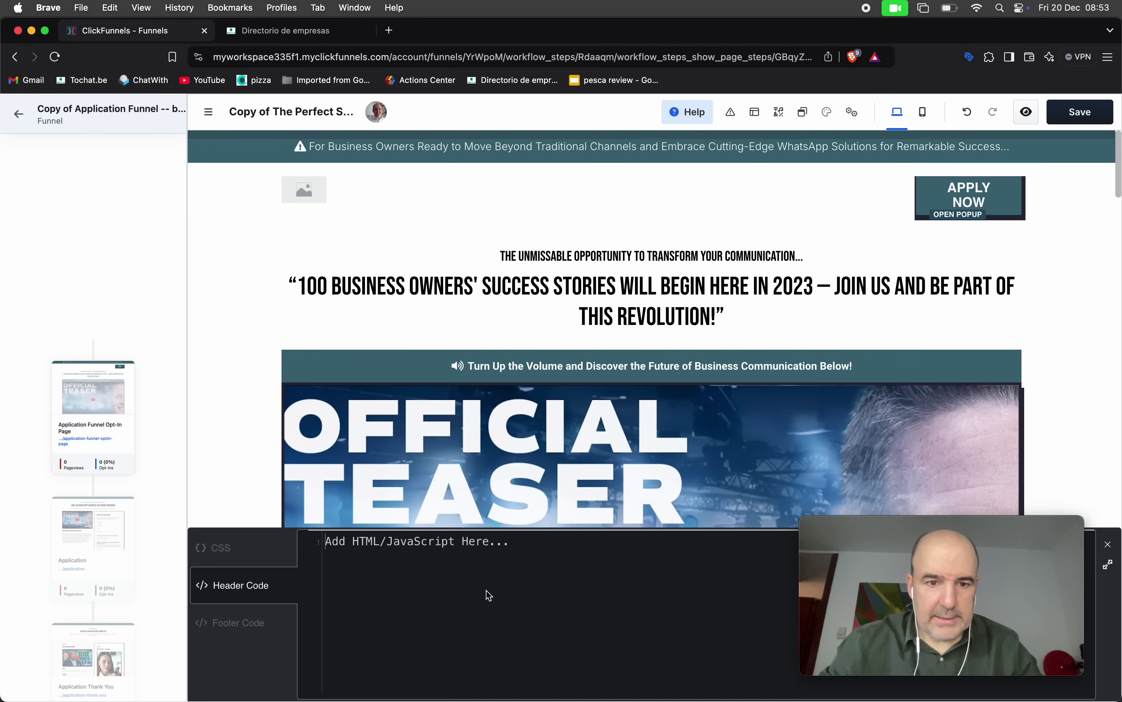
Step: Paste the ChatWith script into Header Code, close the code panel and save the page
key("super+v")
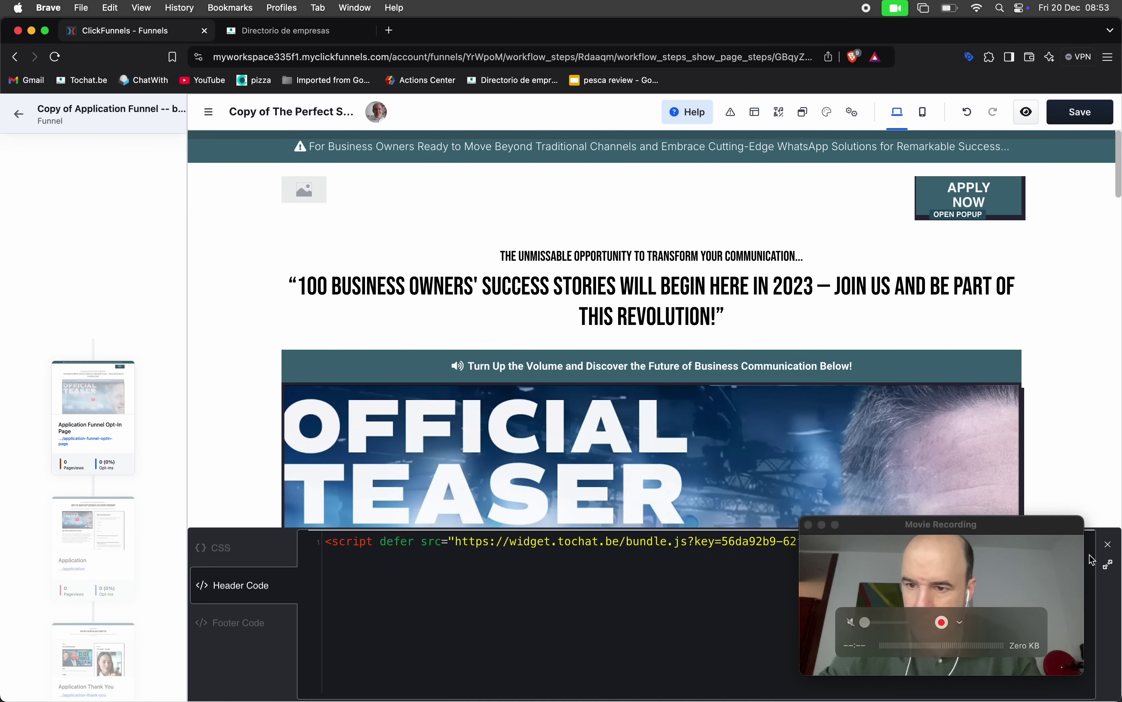
left_click_drag(1044, 528, 1035, 332)
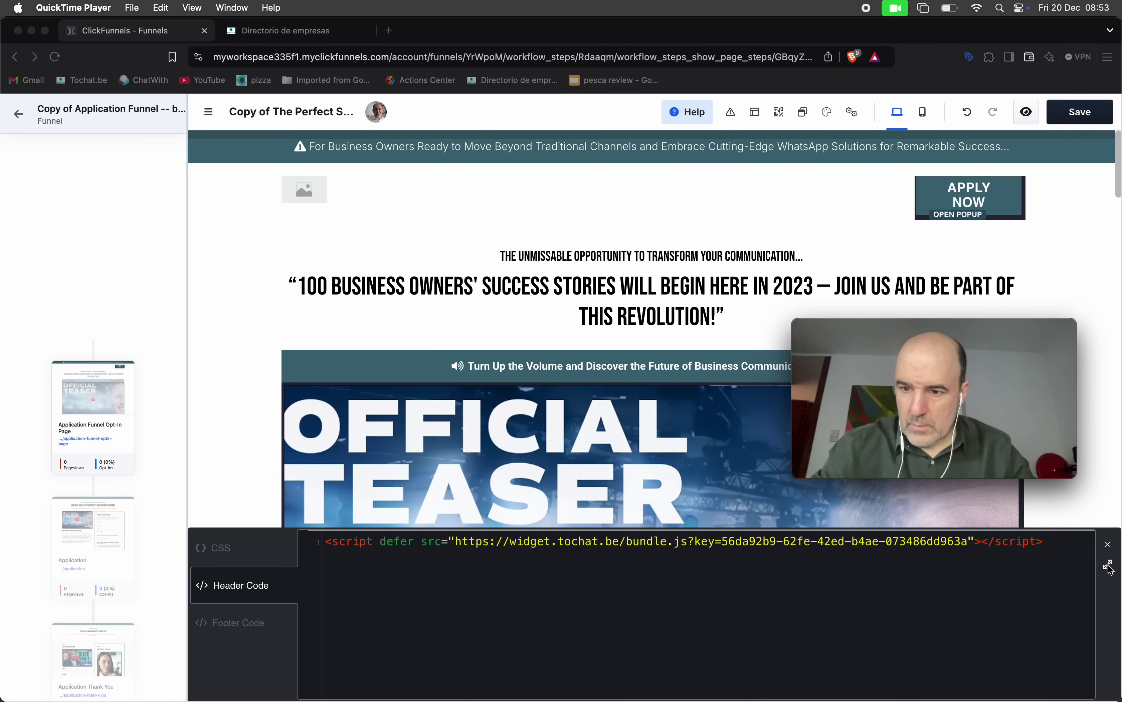
left_click(1110, 548)
left_click(1109, 546)
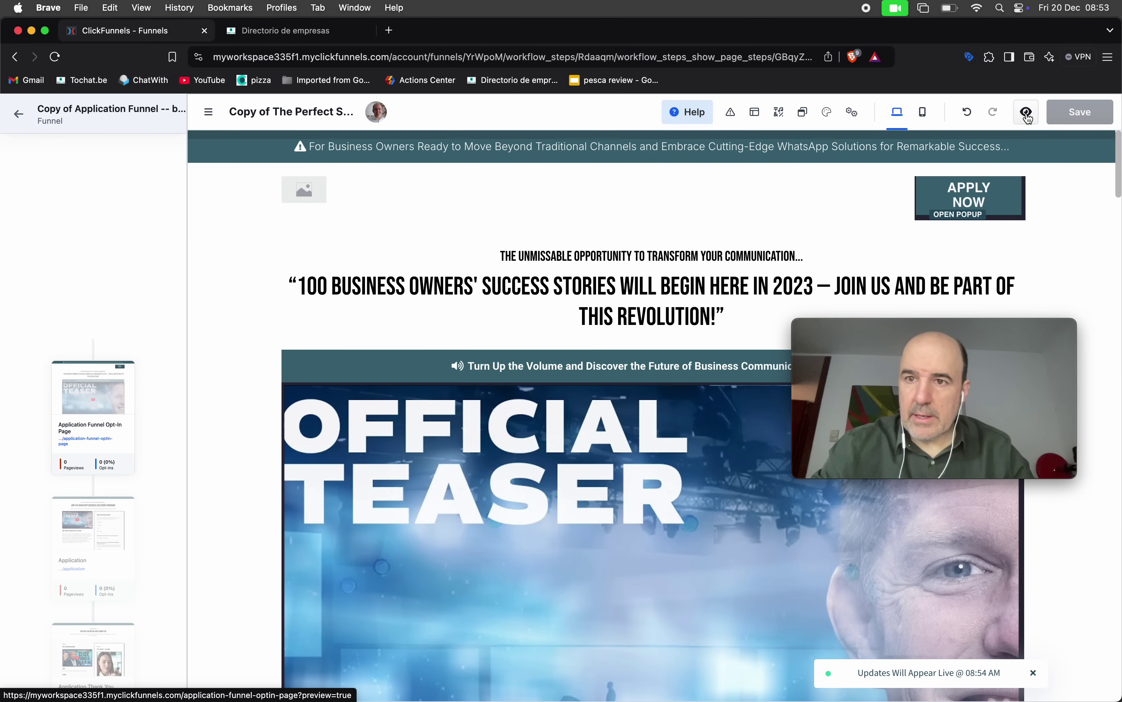
Step: Preview the Opt-In Page to confirm the ChatWith widget shows at lower right
left_click(1026, 114)
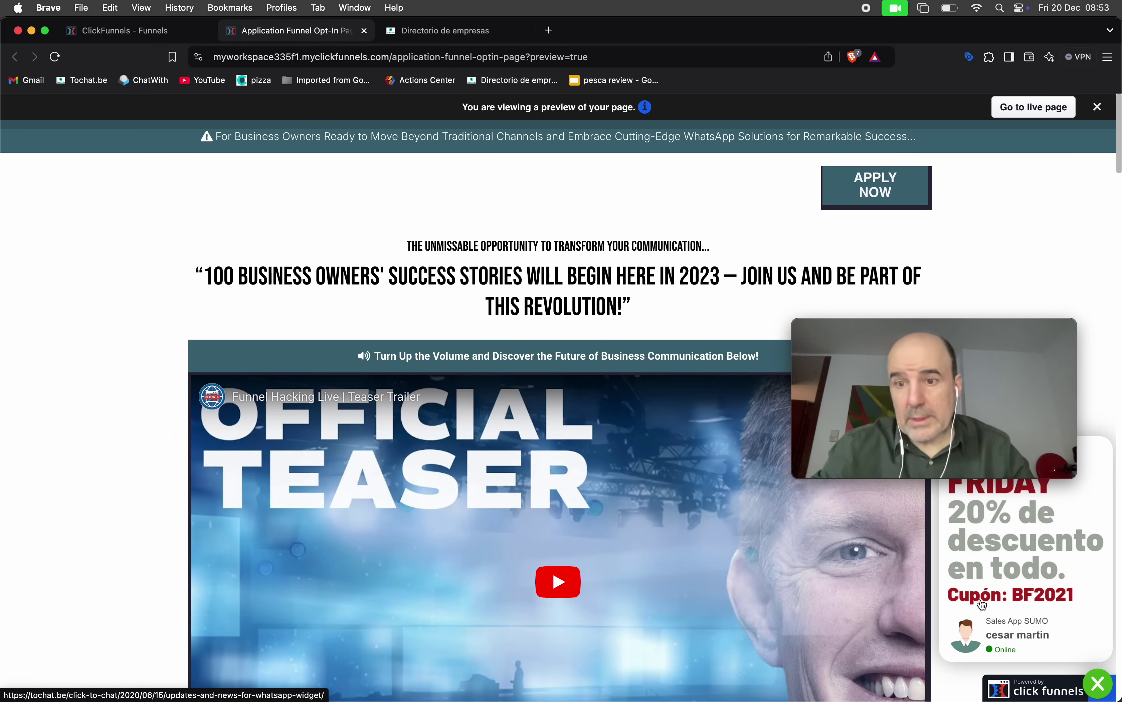
scroll(719, 593, "down", 10)
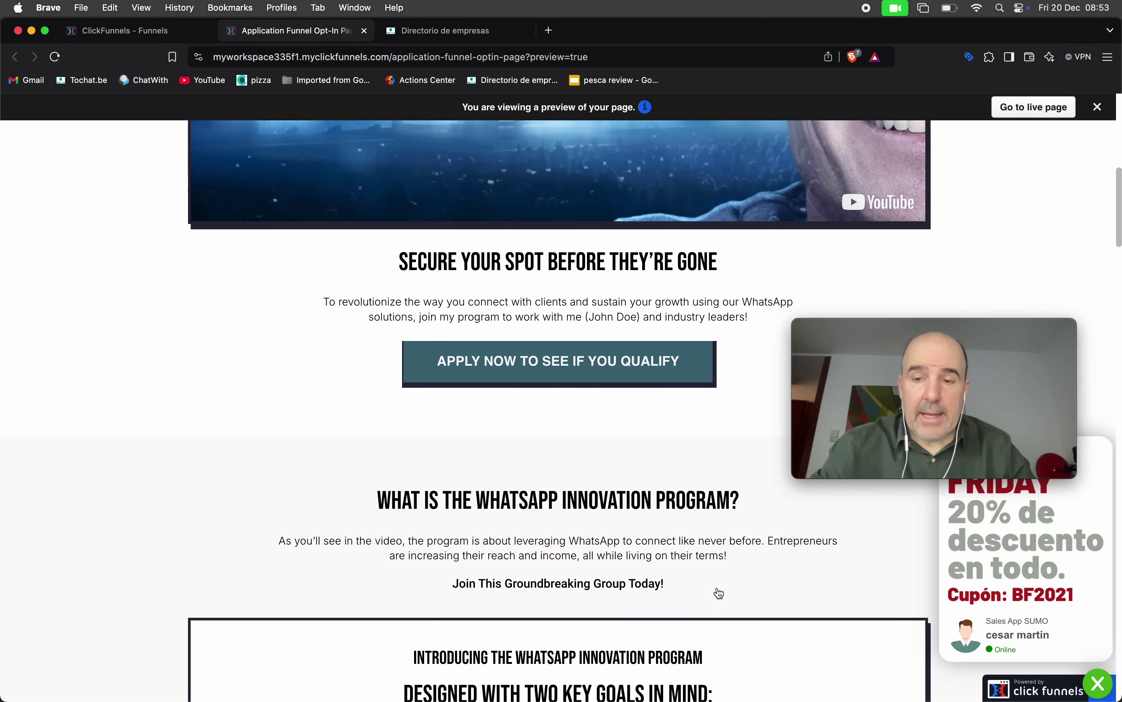
scroll(719, 593, "up", 10)
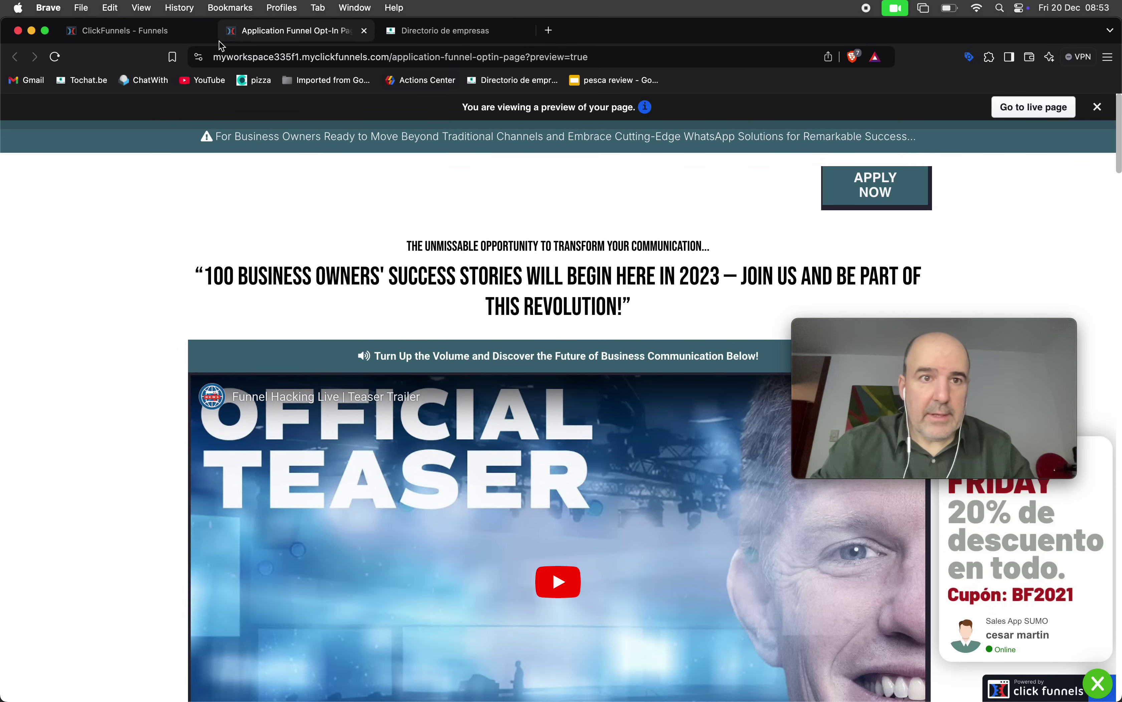
left_click(126, 30)
Step: Inspect the settings of the headline above the Apply button, then close them
scroll(528, 375, "down", 10)
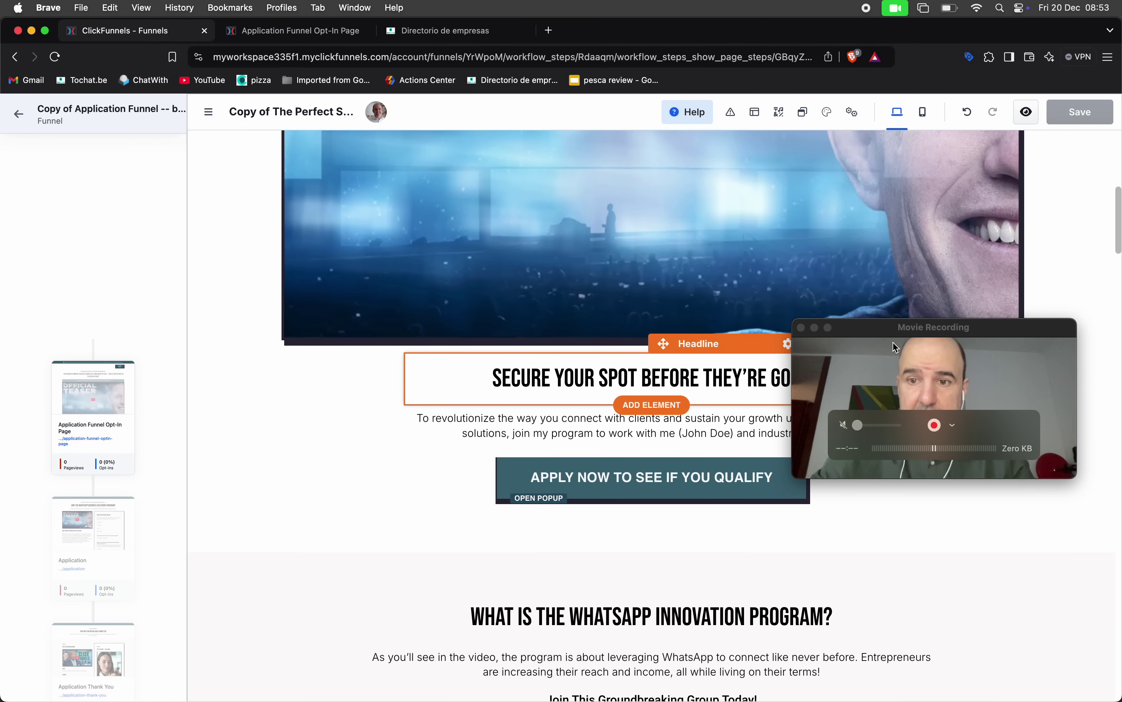
left_click_drag(893, 327, 1028, 387)
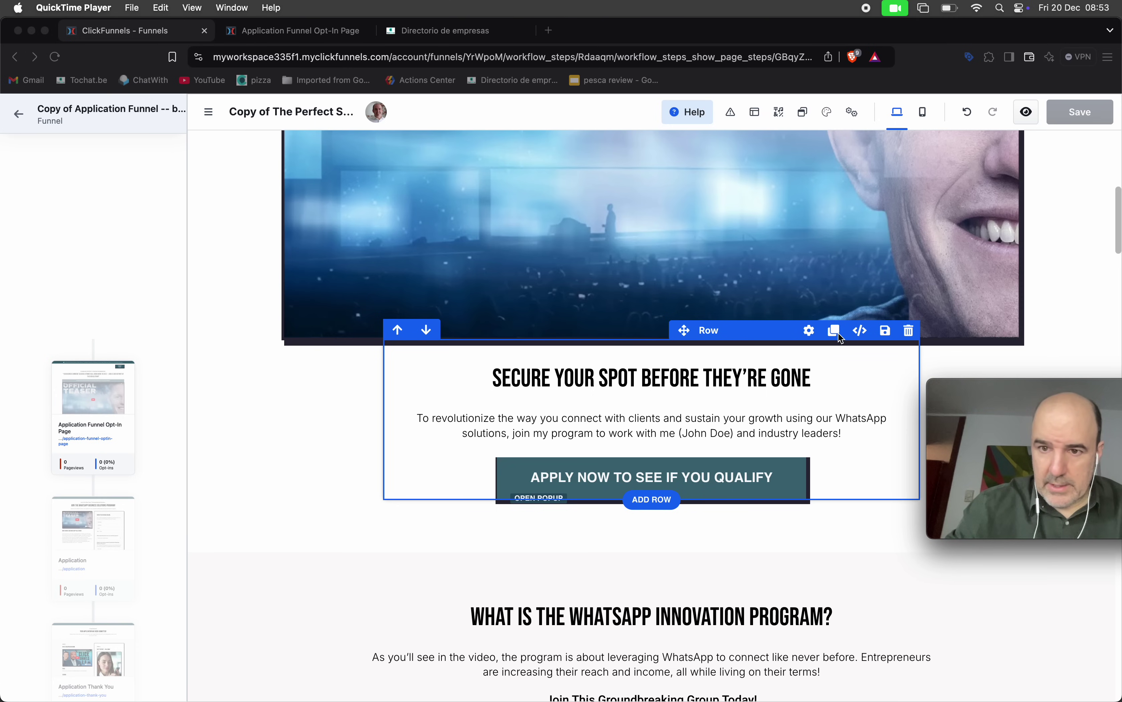
left_click(662, 411)
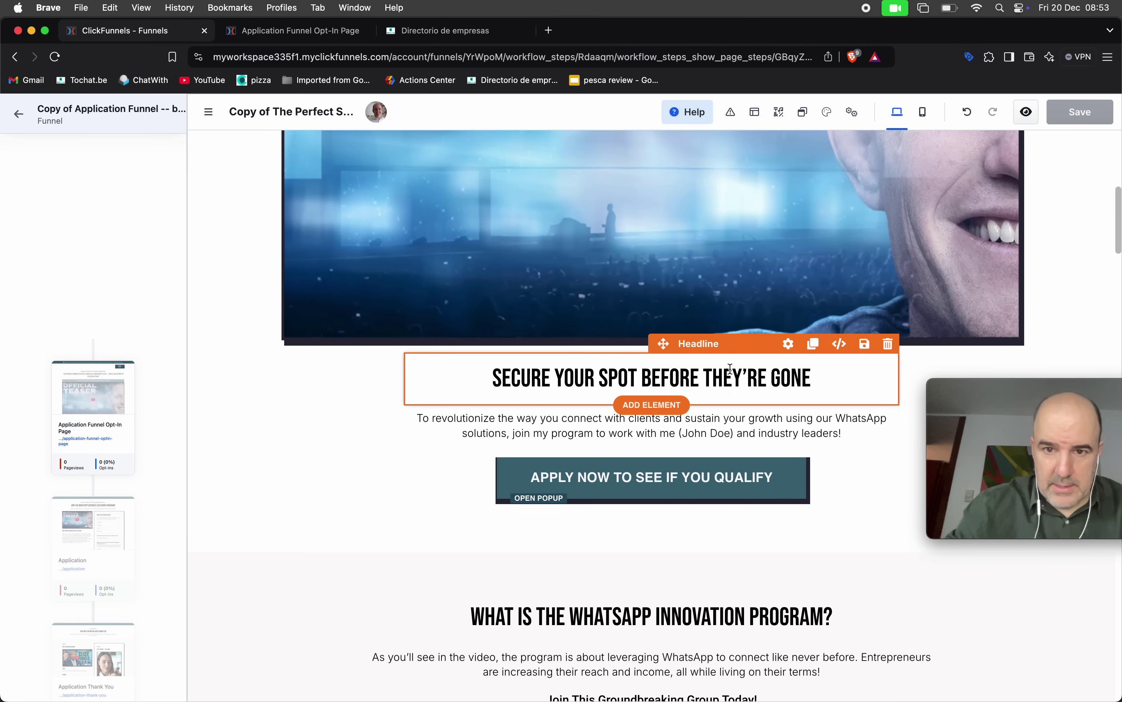
left_click(789, 345)
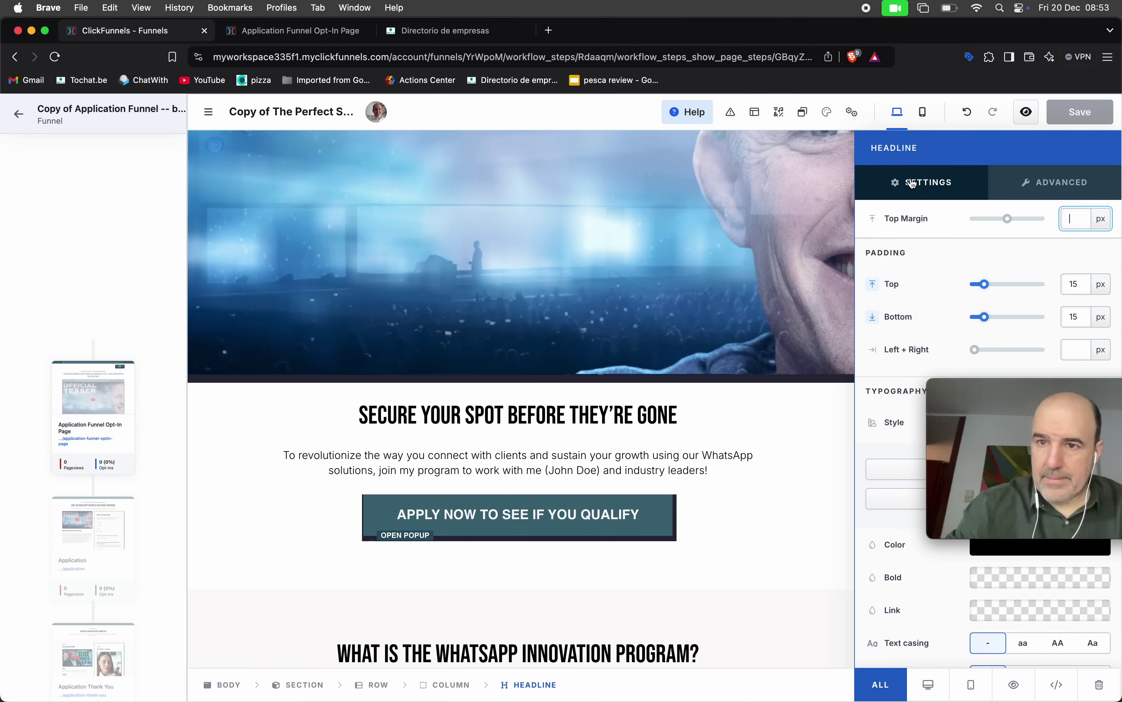
key("Escape")
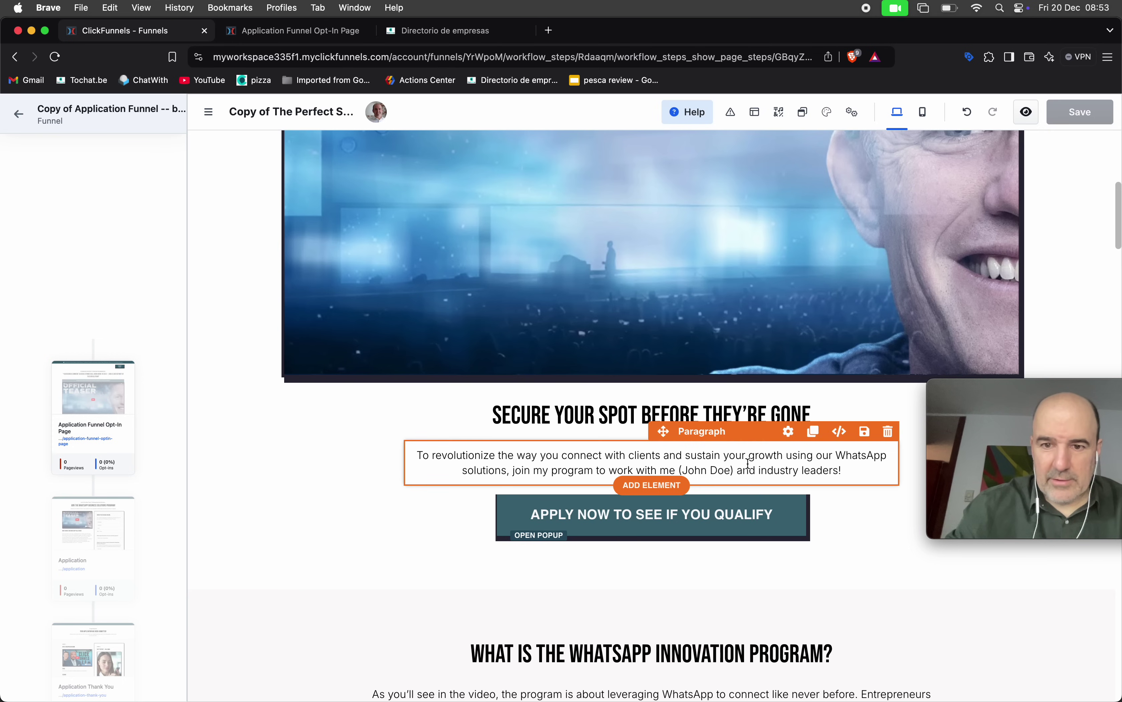
Step: Check the paragraph's custom CSS, close section settings and exit to the funnel workflow
left_click(840, 431)
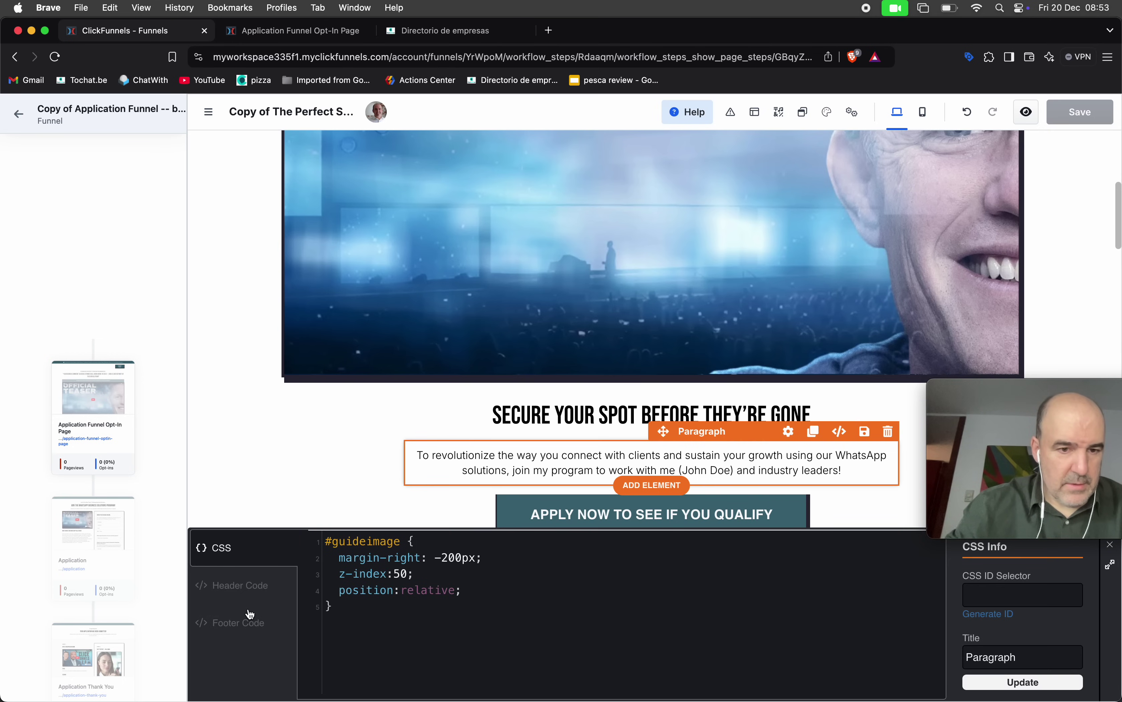
key("Escape")
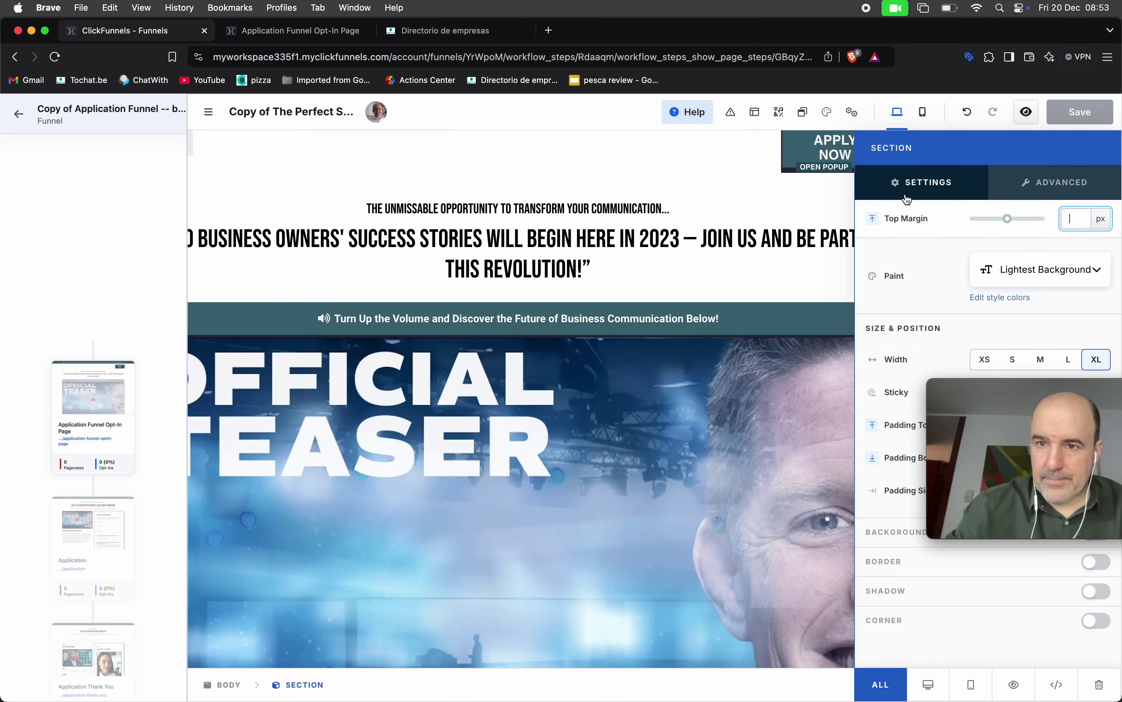
left_click(784, 236)
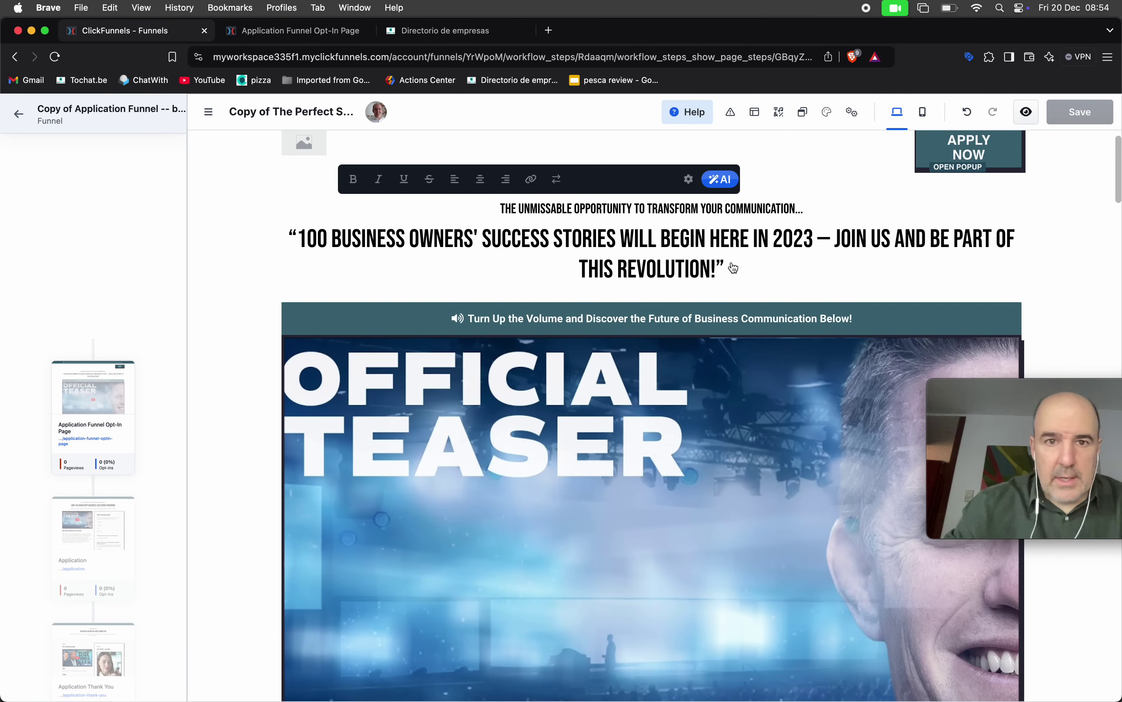
scroll(733, 268, "up", 1)
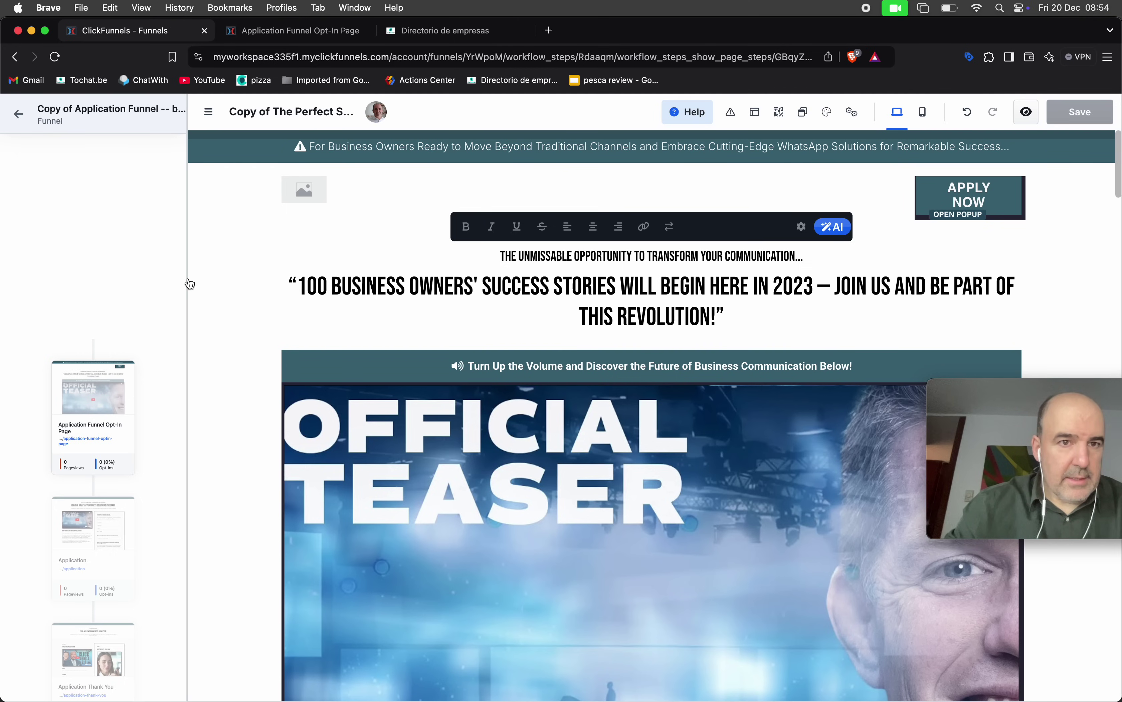
left_click(16, 116)
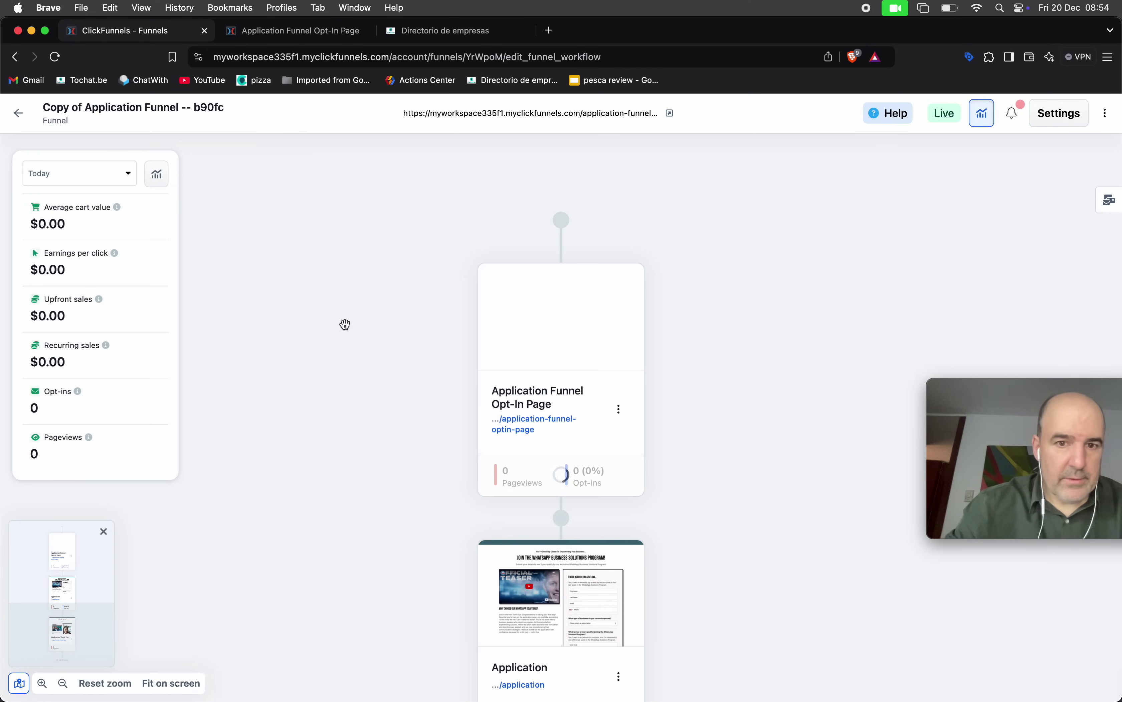
Step: Choose Edit page from the Application Funnel Opt-In Page card's menu
left_click(619, 409)
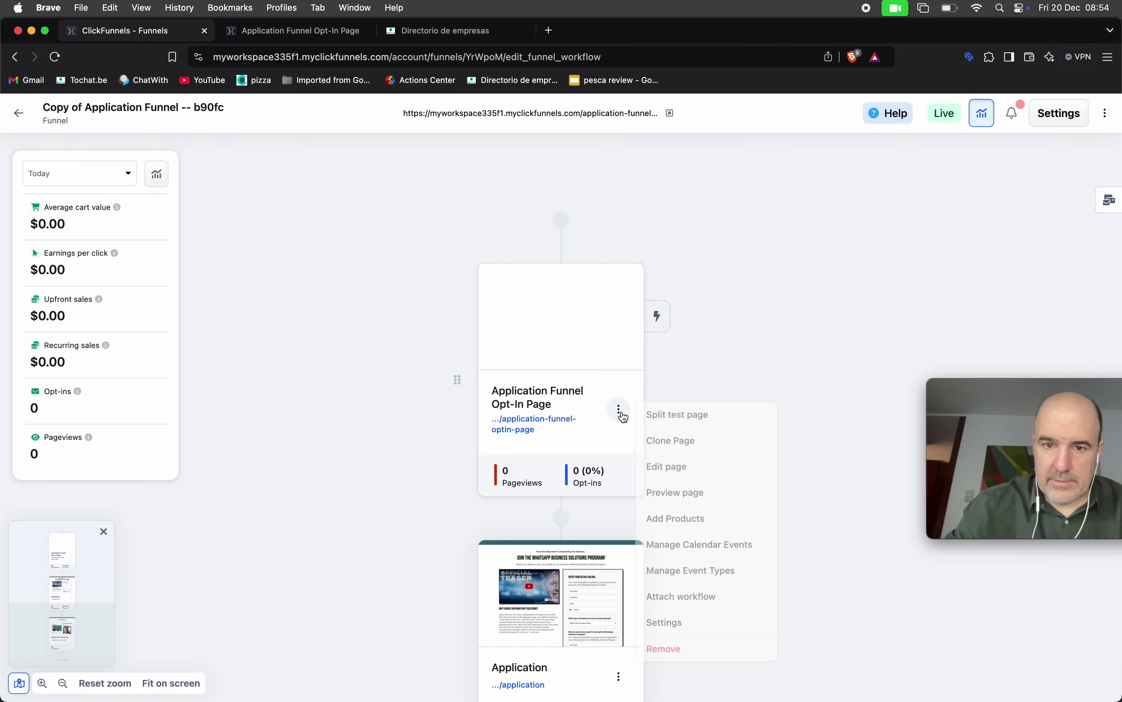
left_click(691, 466)
left_click_drag(1013, 395, 910, 442)
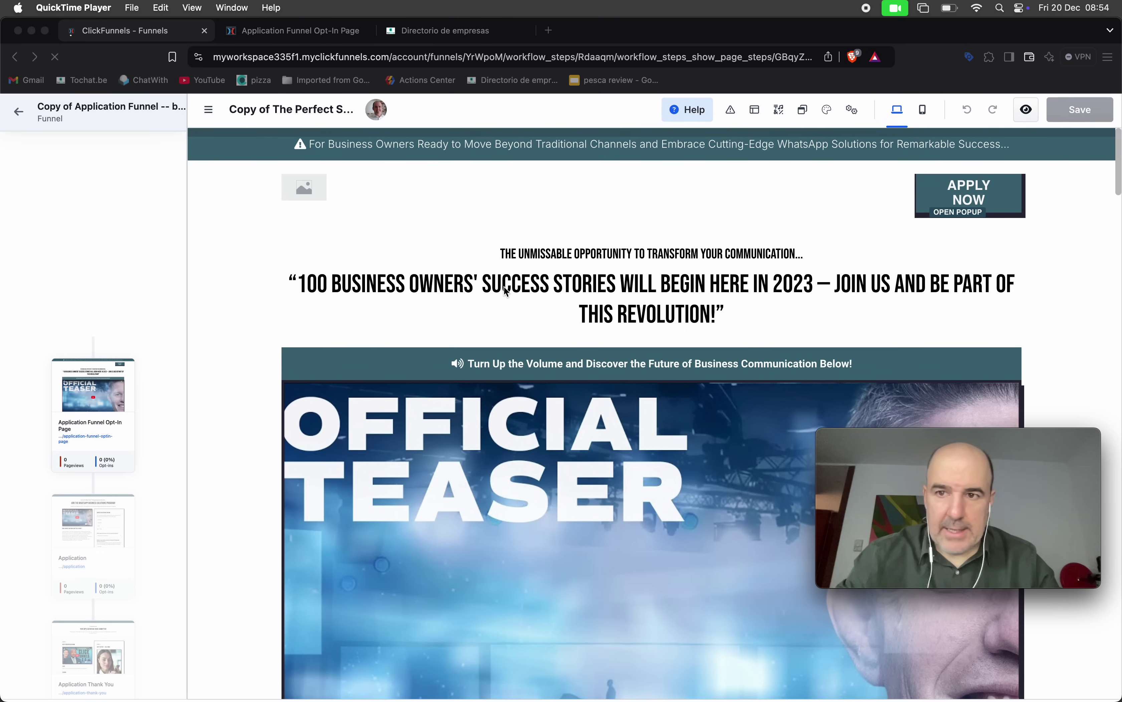
Step: Select the Apply Now button and confirm its On click action is 'open pop-up'
scroll(505, 290, "down", 10)
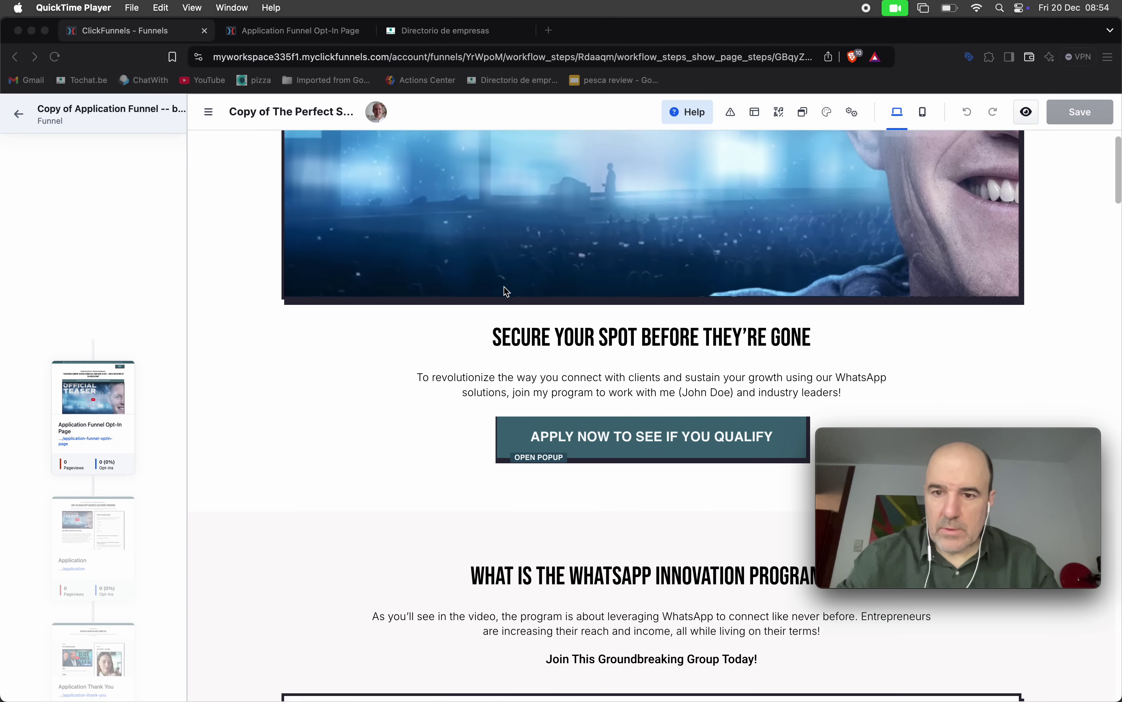
scroll(505, 290, "down", 2)
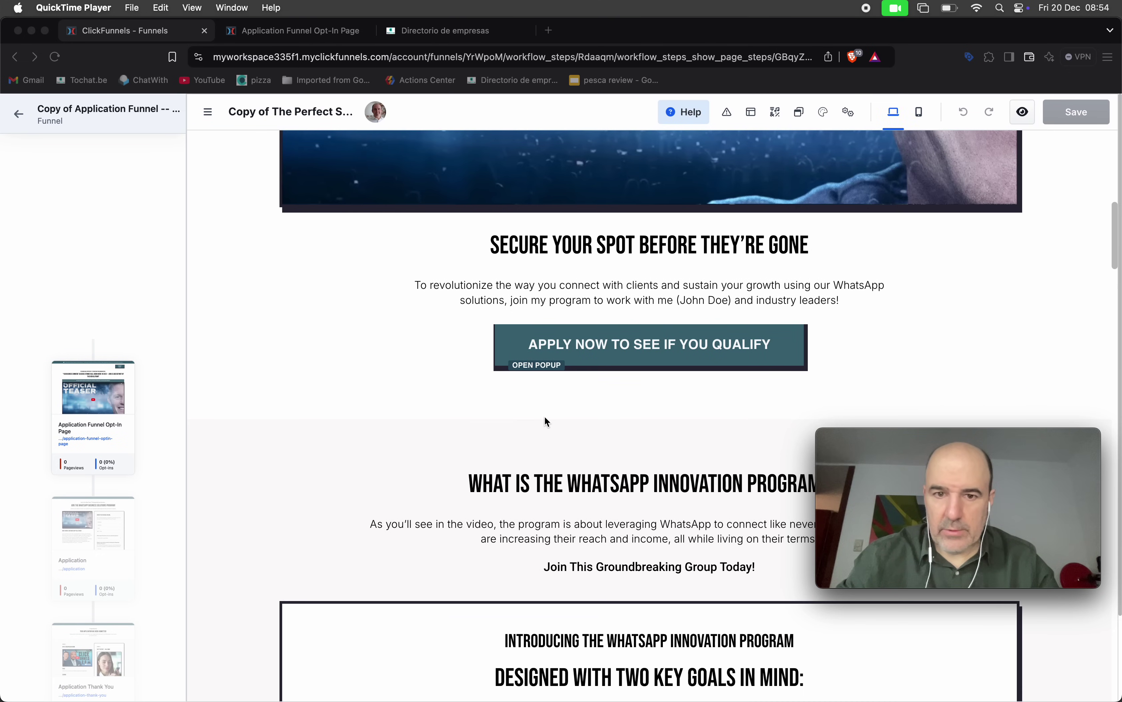
left_click(620, 355)
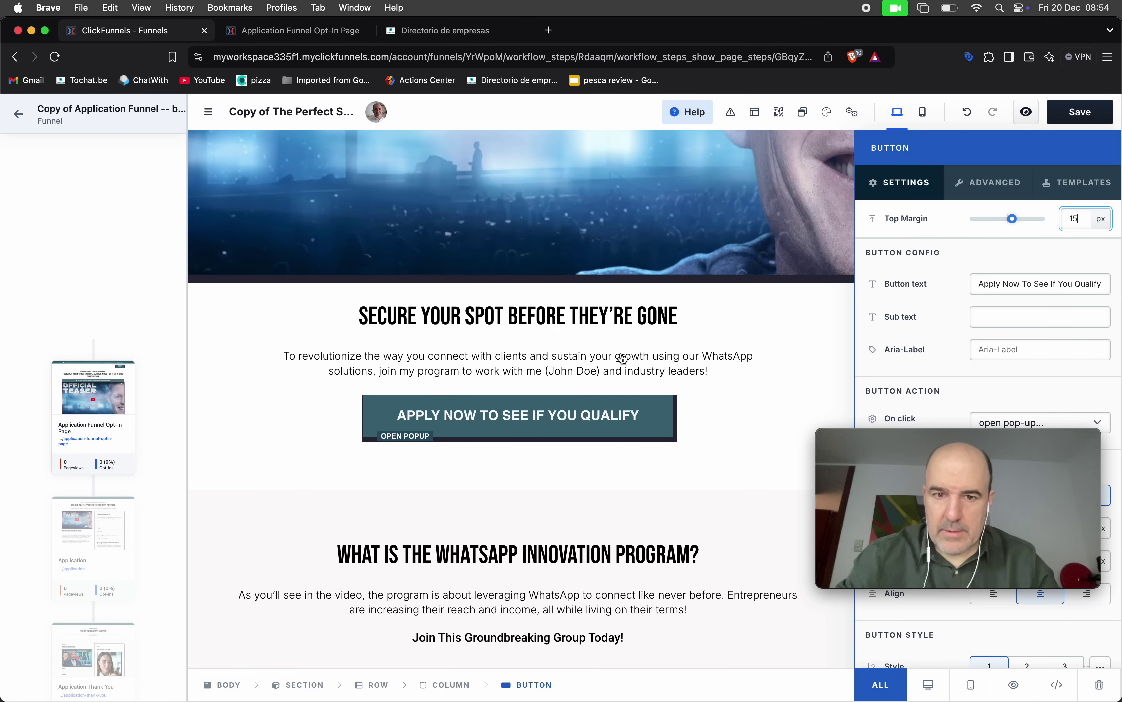
left_click_drag(941, 445, 474, 504)
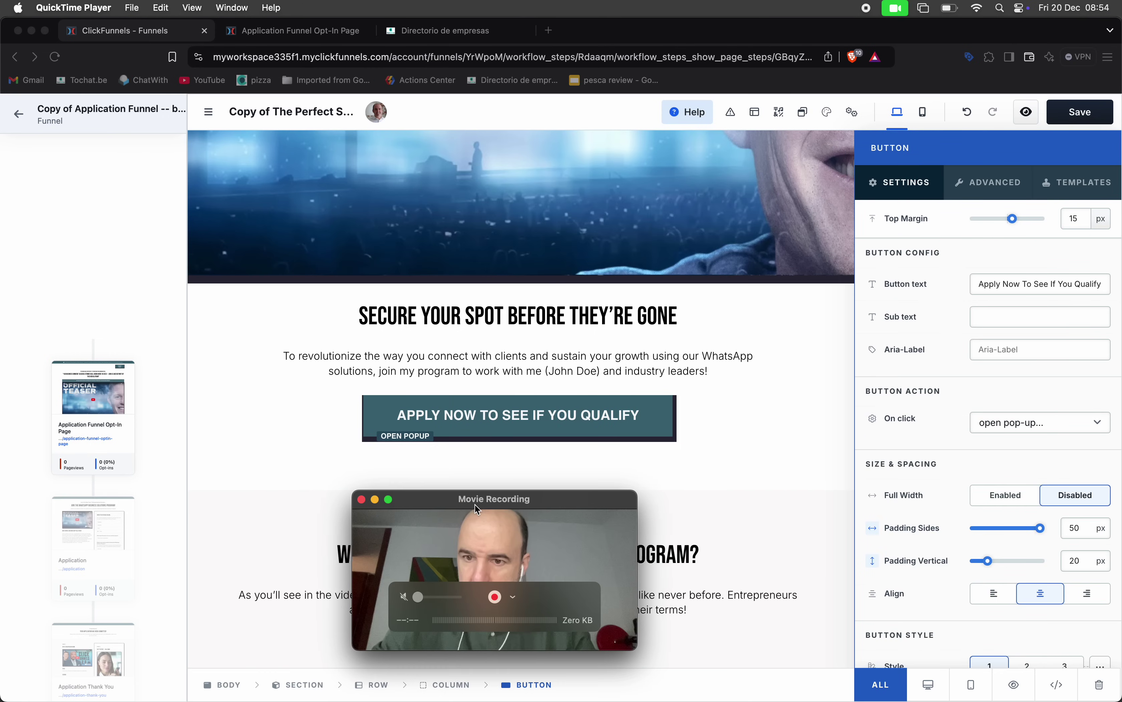
scroll(985, 453, "down", 4)
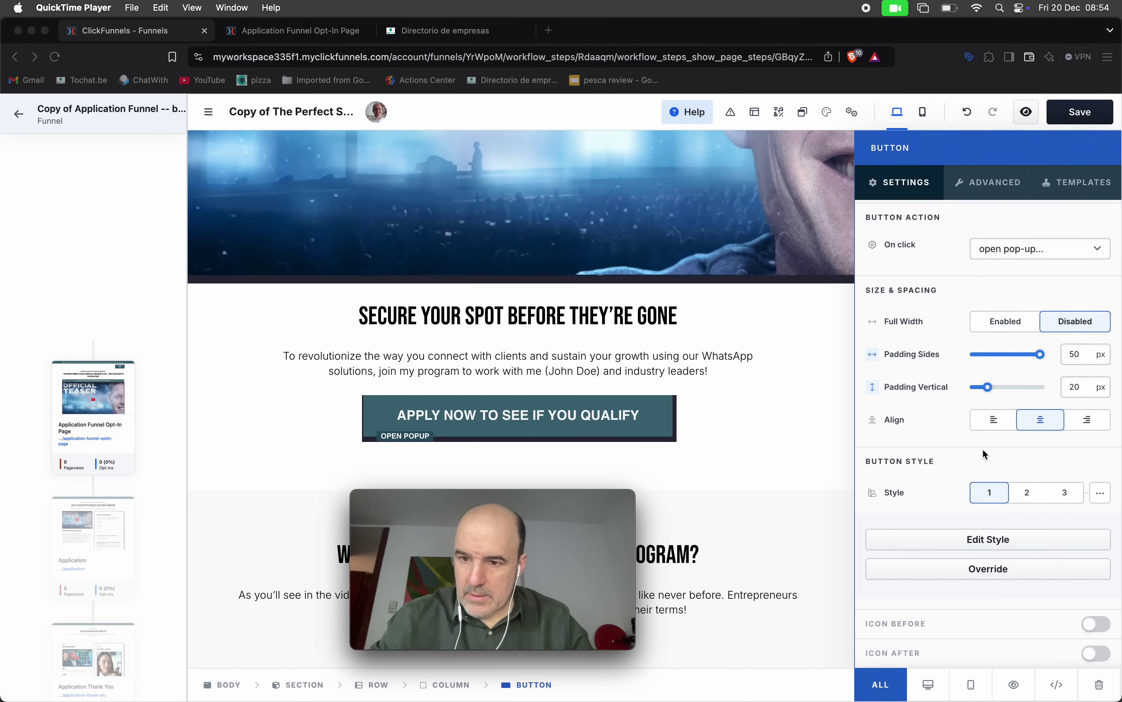
scroll(986, 519, "up", 4)
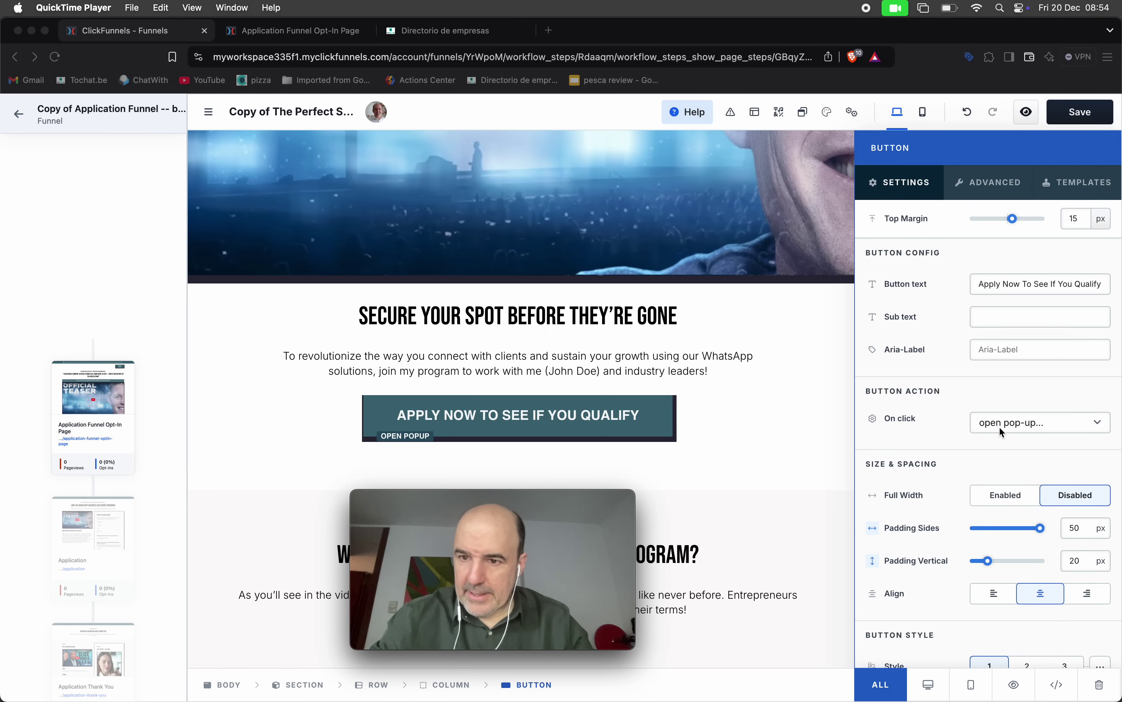
left_click(1000, 426)
left_click(999, 426)
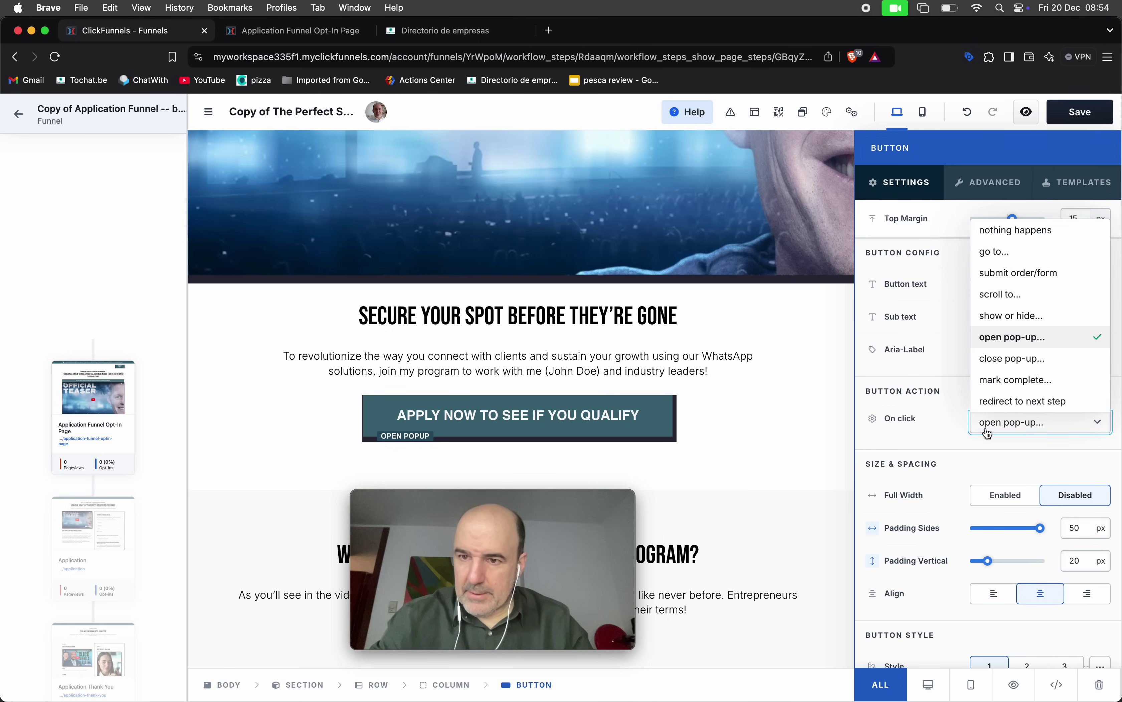
left_click(931, 426)
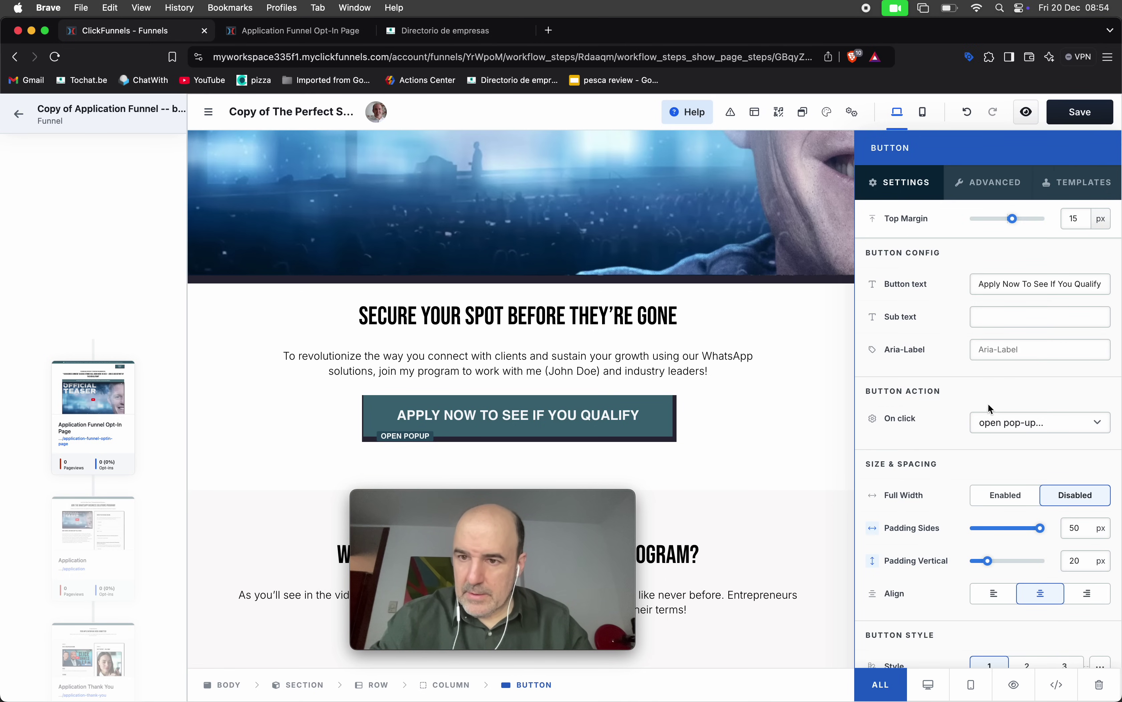
Step: Browse the button's Advanced, Templates and custom CSS panels, then reselect the button
left_click(992, 185)
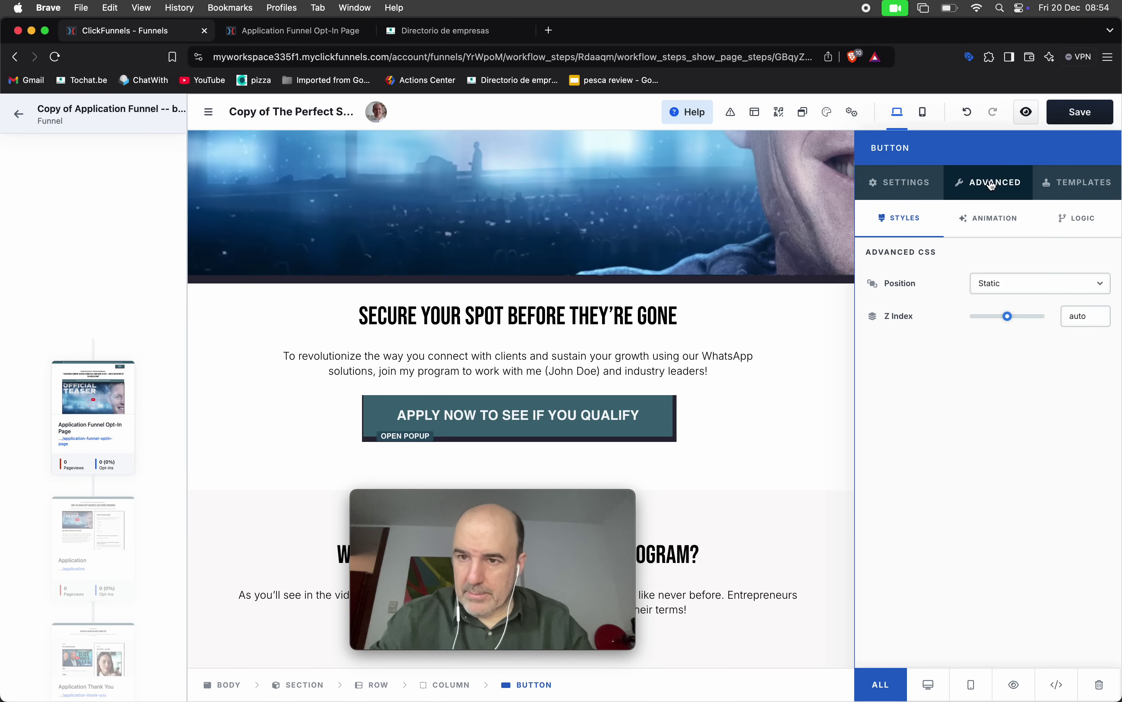
left_click(1061, 184)
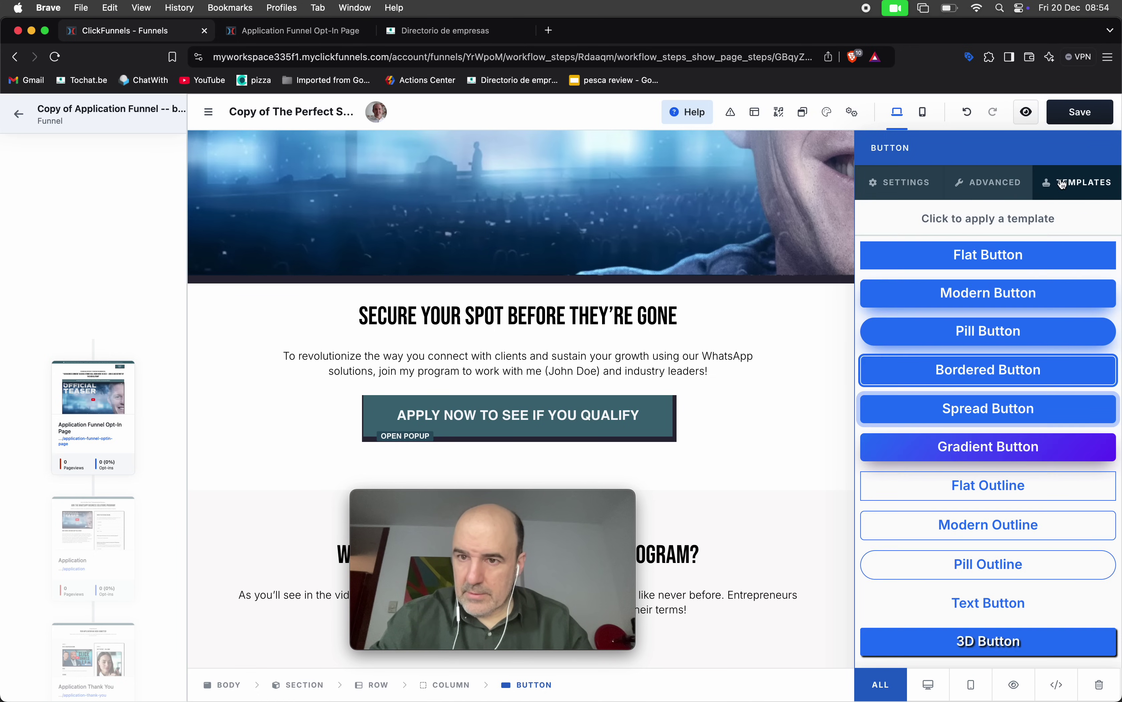
left_click(906, 186)
scroll(975, 488, "down", 5)
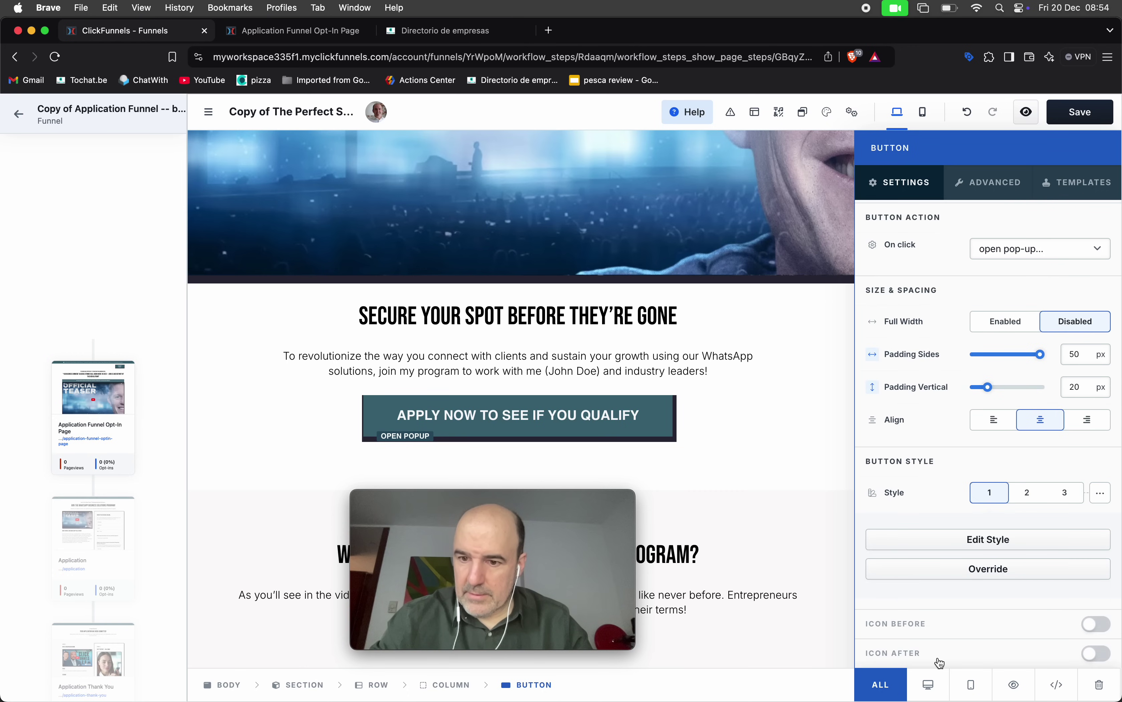
left_click(1058, 686)
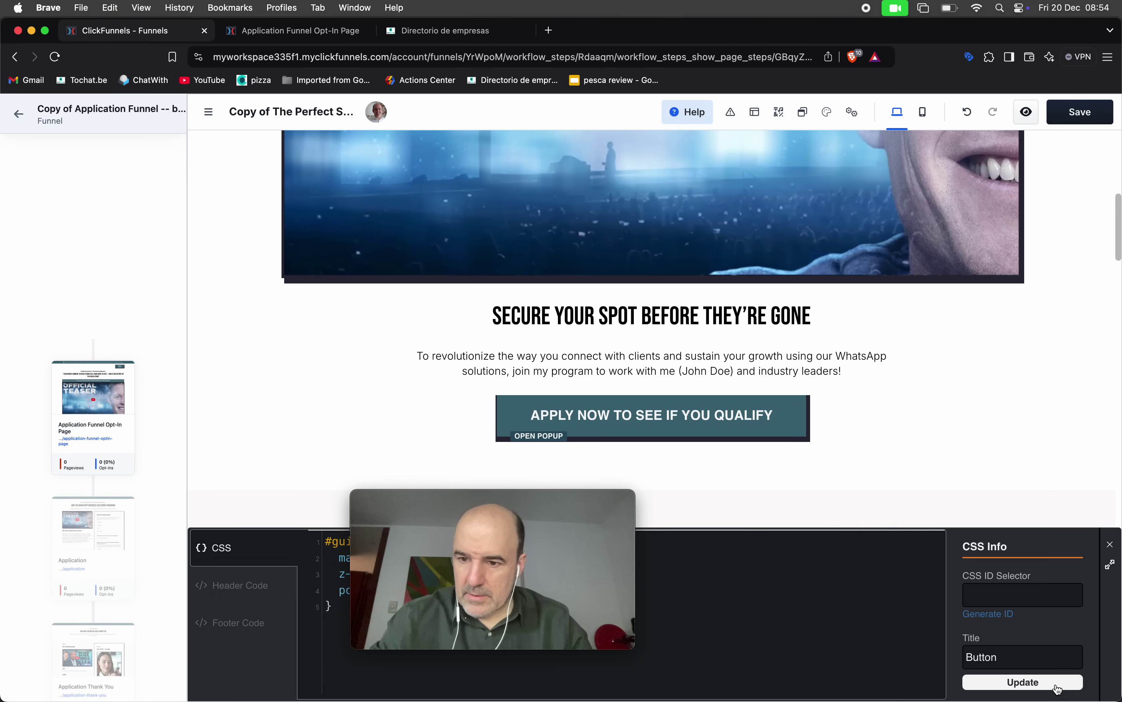
left_click(1111, 545)
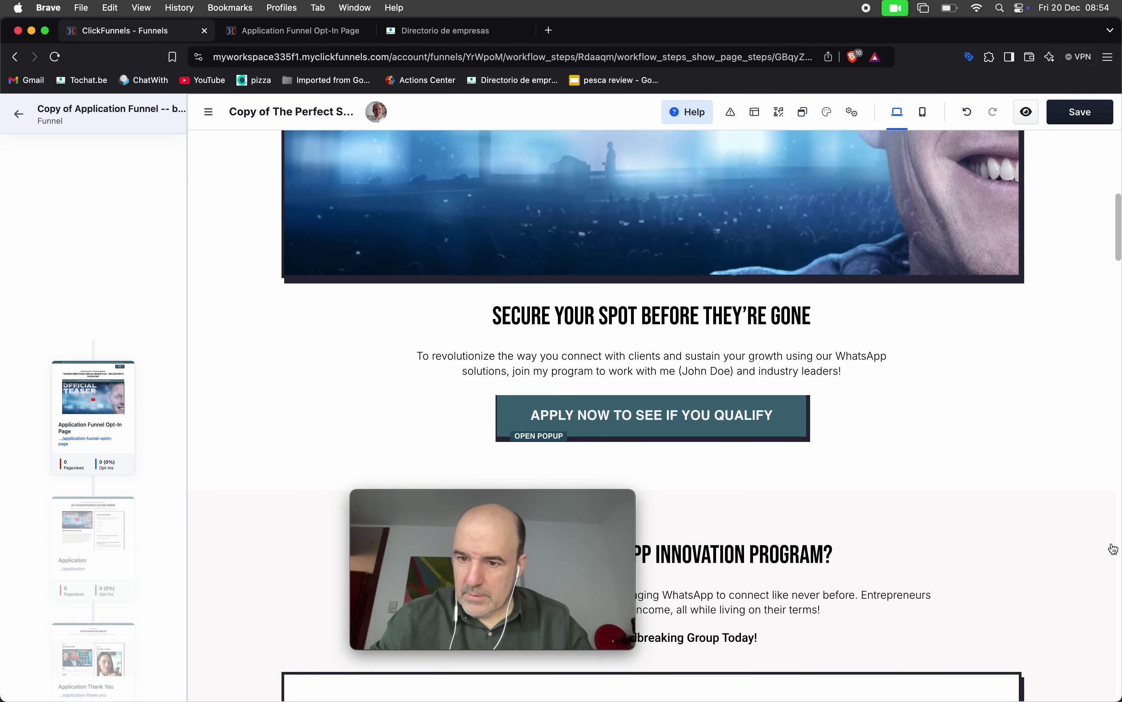
left_click(779, 425)
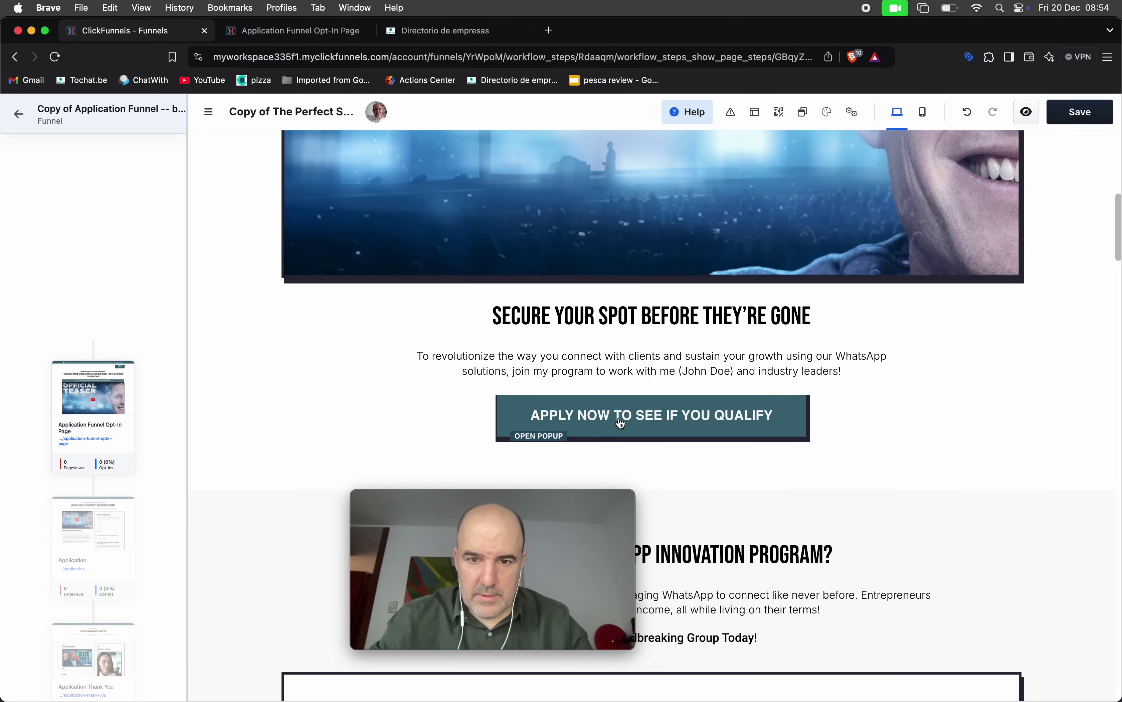
left_click(621, 419)
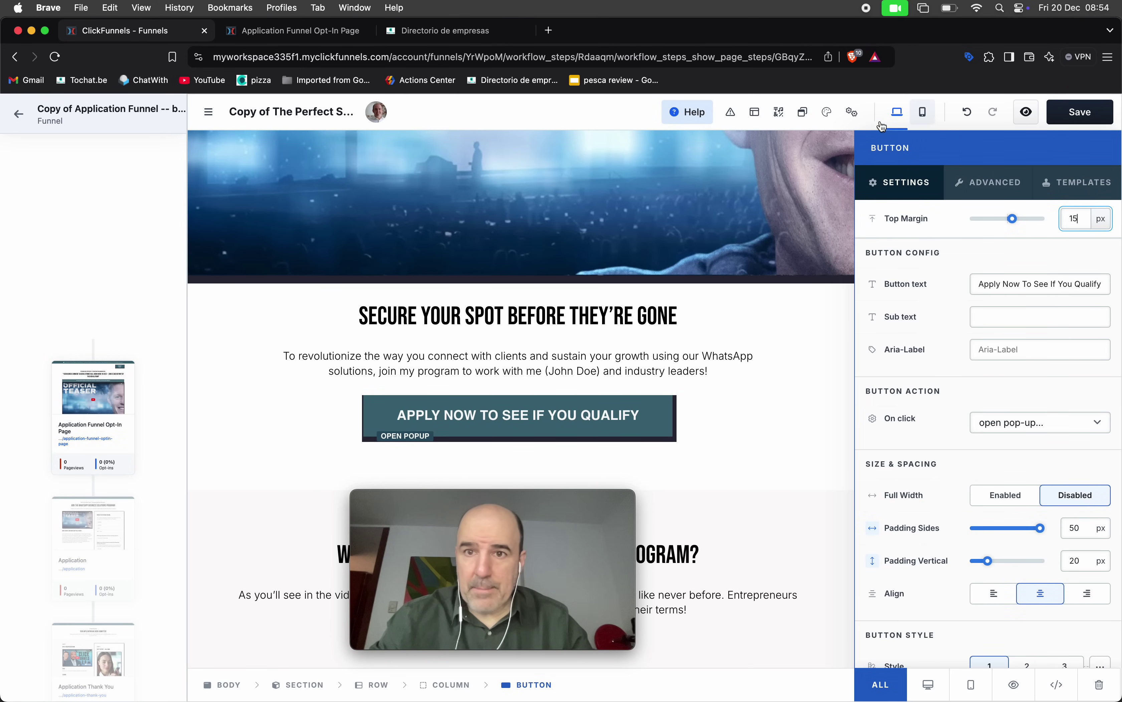
Step: Show the opt-in pop-up and delete its First Name and email fields
left_click(802, 113)
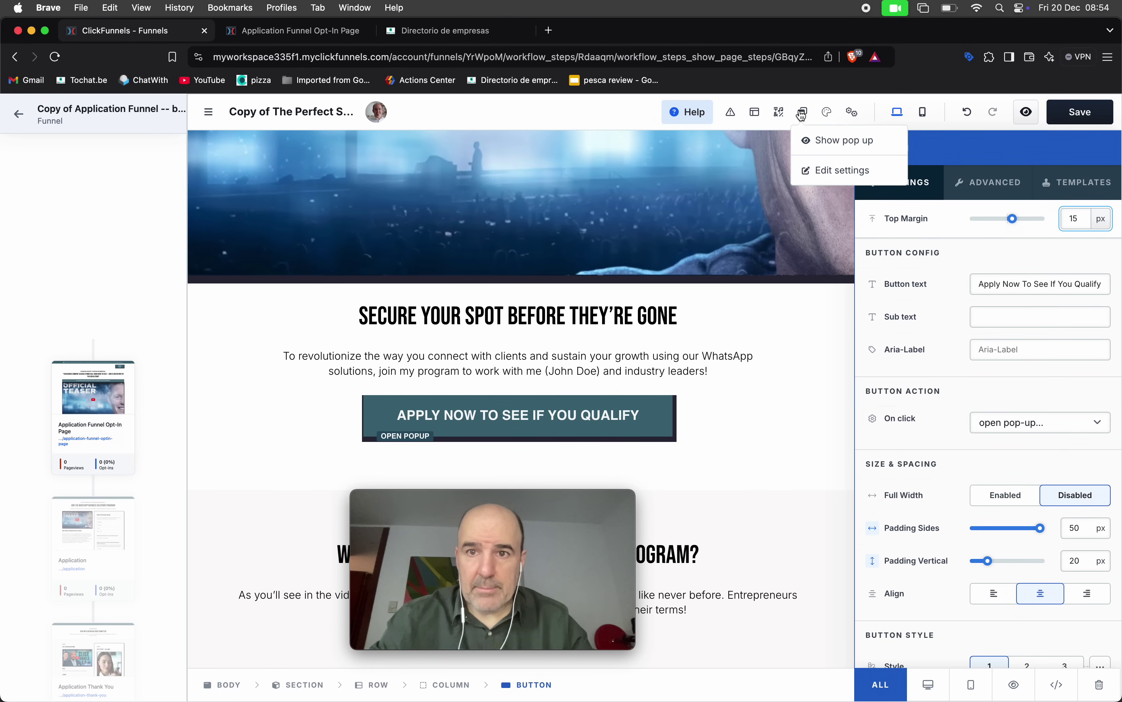
left_click(833, 141)
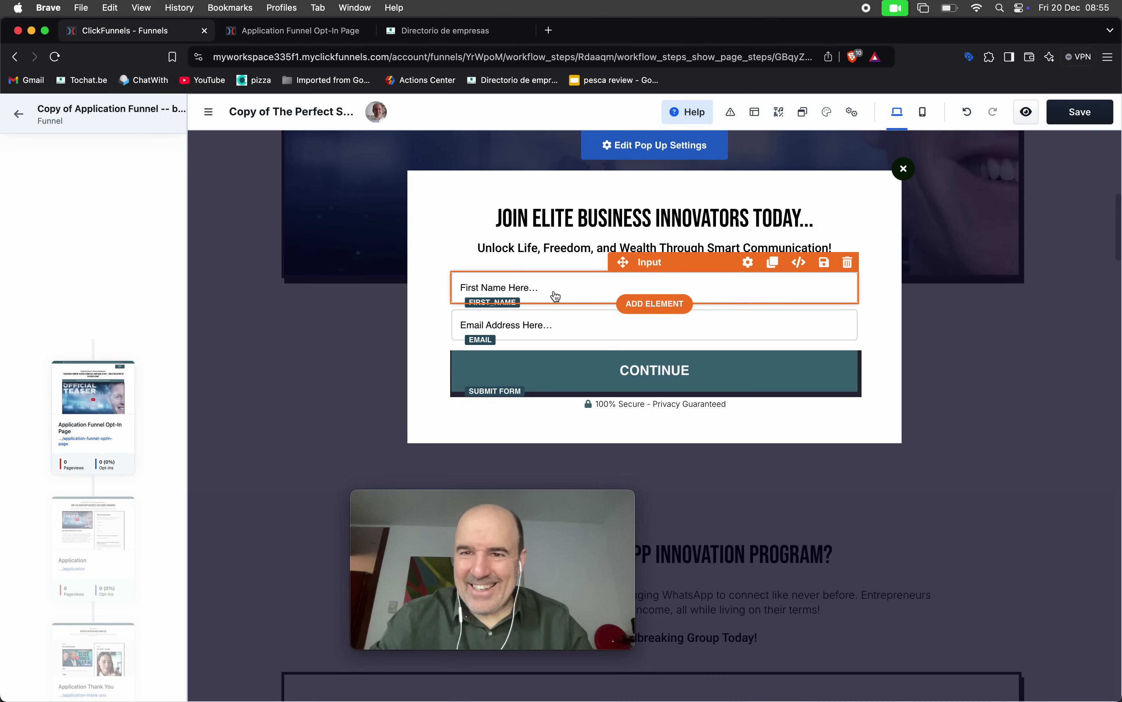
left_click(847, 262)
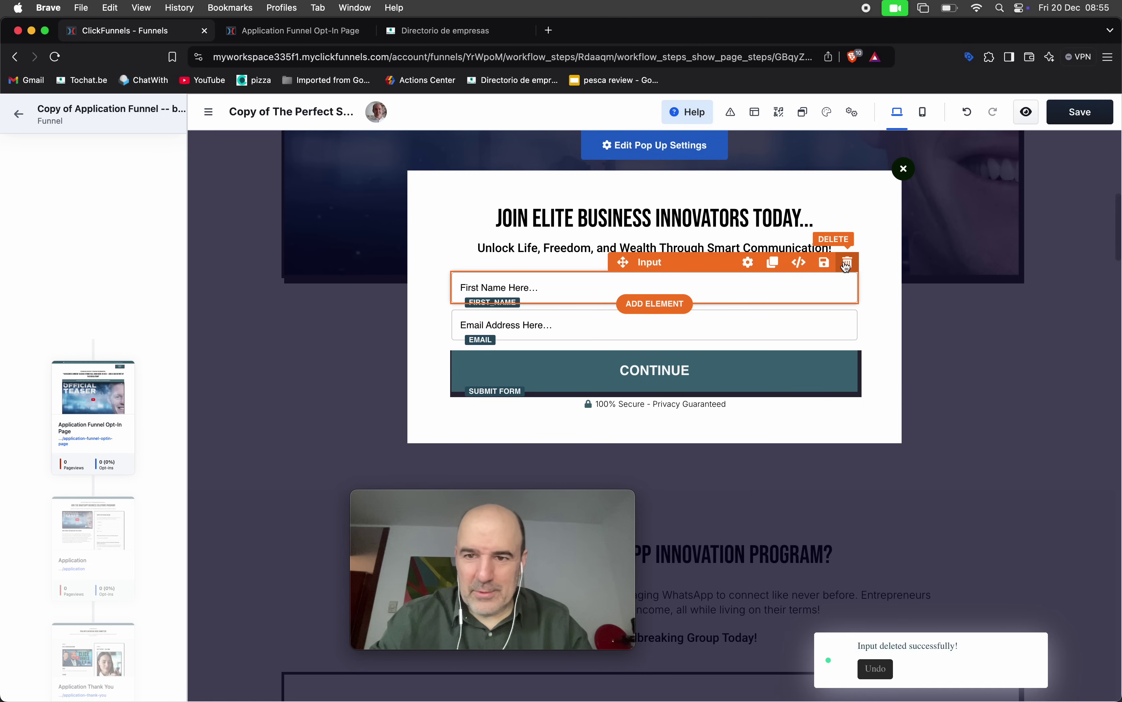
left_click(848, 270)
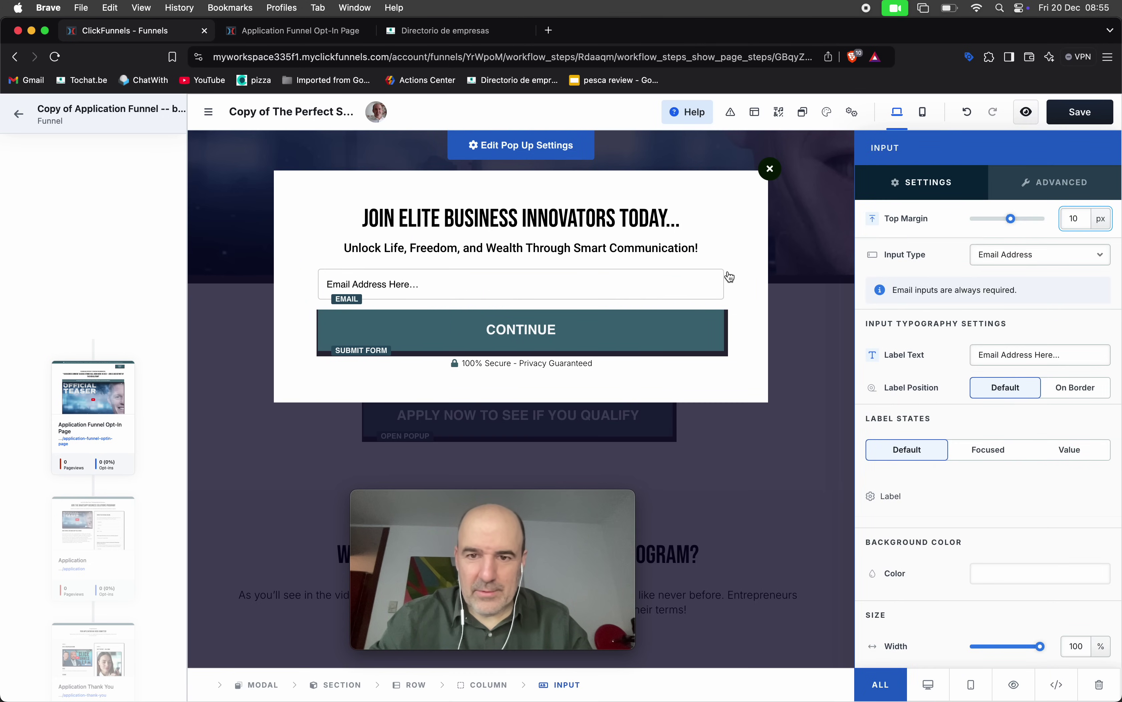
left_click(701, 278)
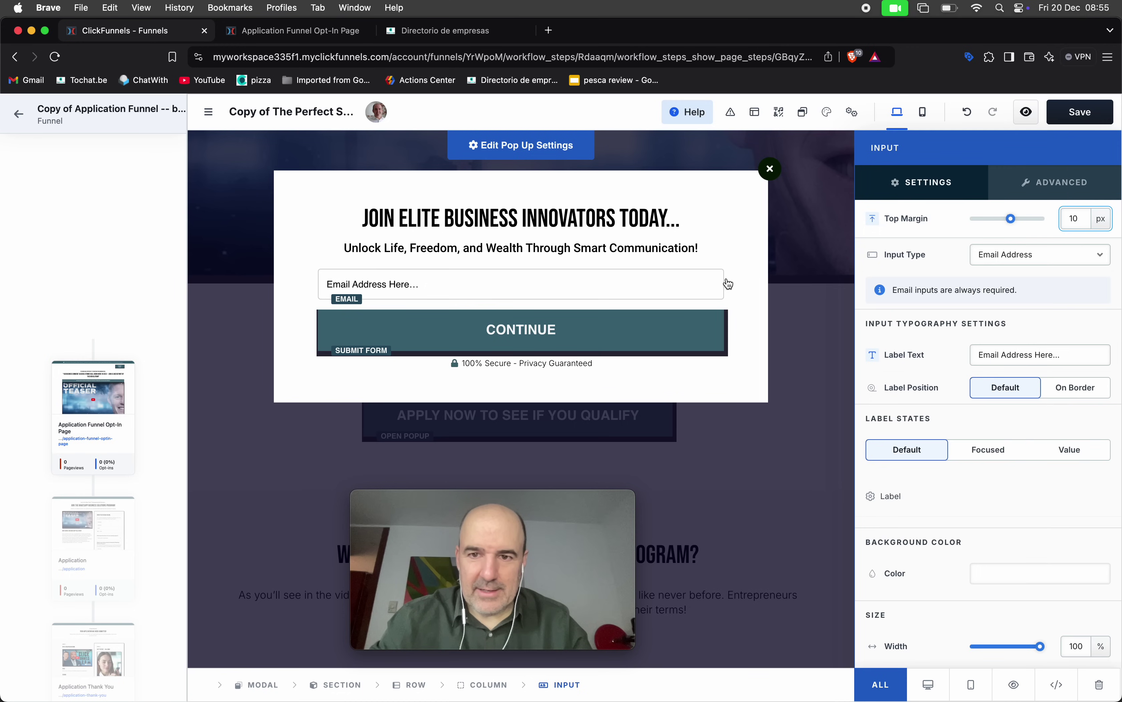
left_click(834, 286)
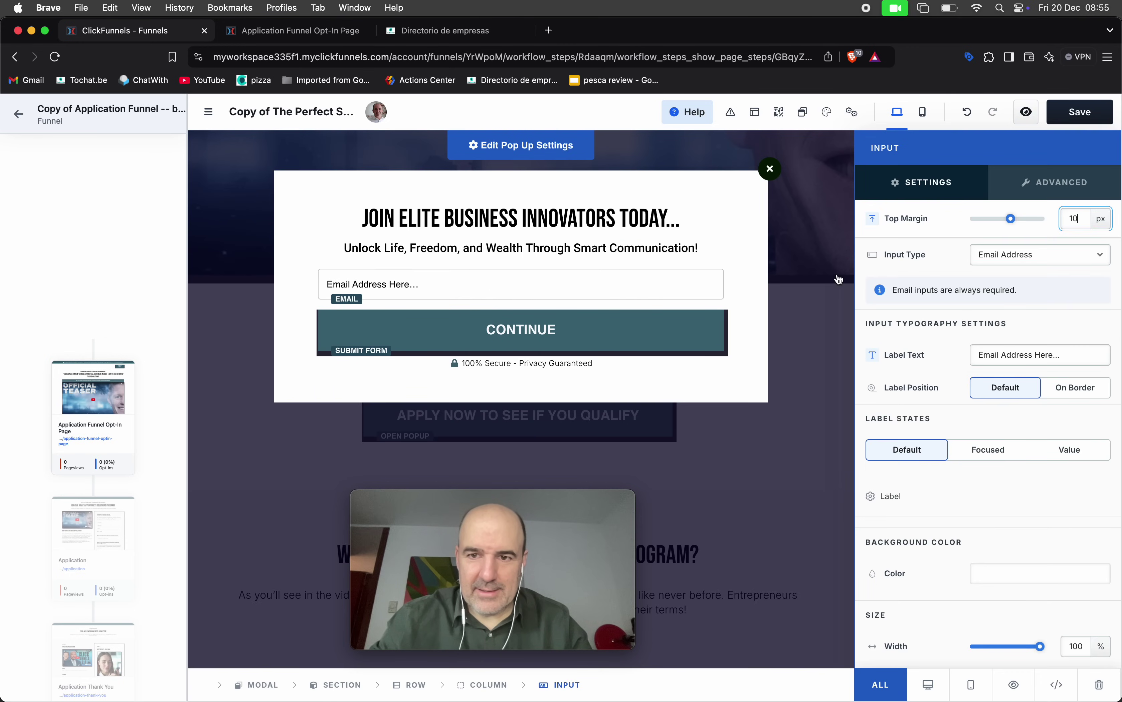
left_click(704, 288)
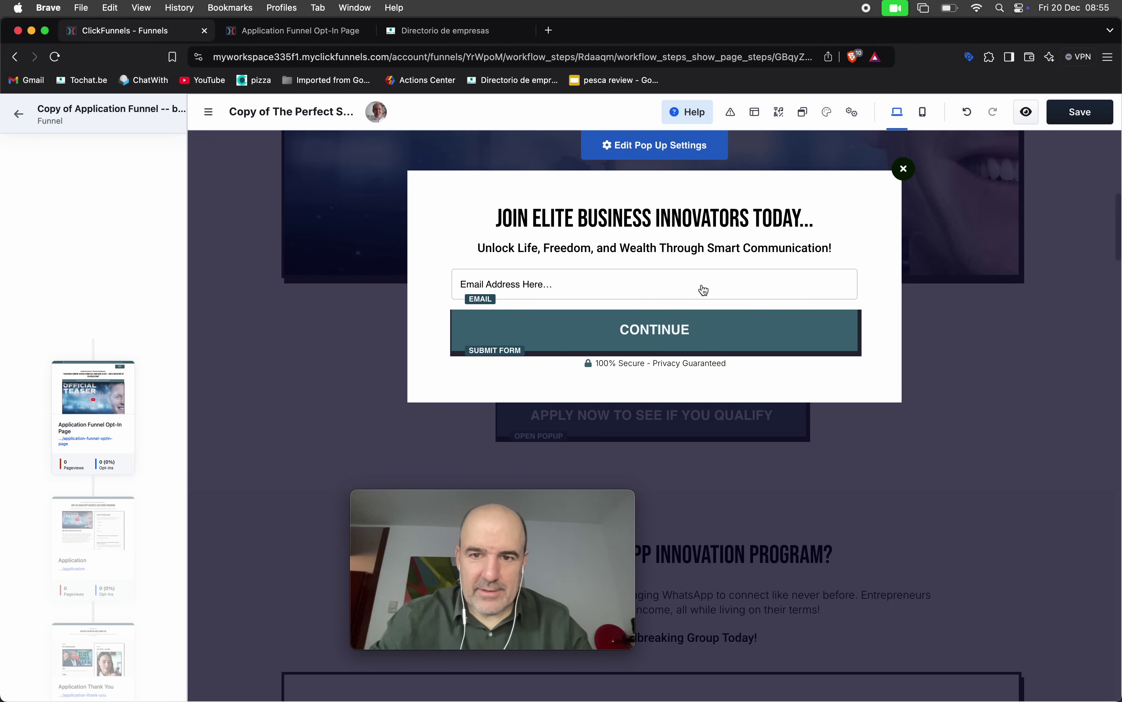
left_click(853, 269)
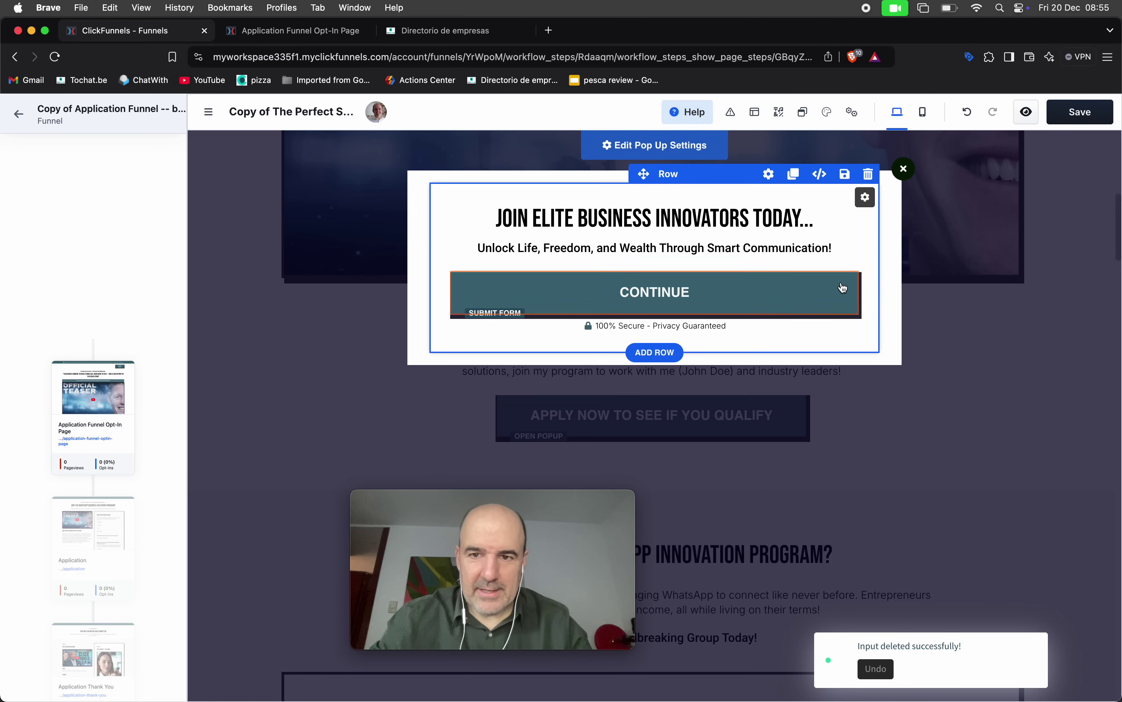
Step: Delete the CONTINUE button and the '100% Secure - Privacy Guaranteed' line
left_click(850, 264)
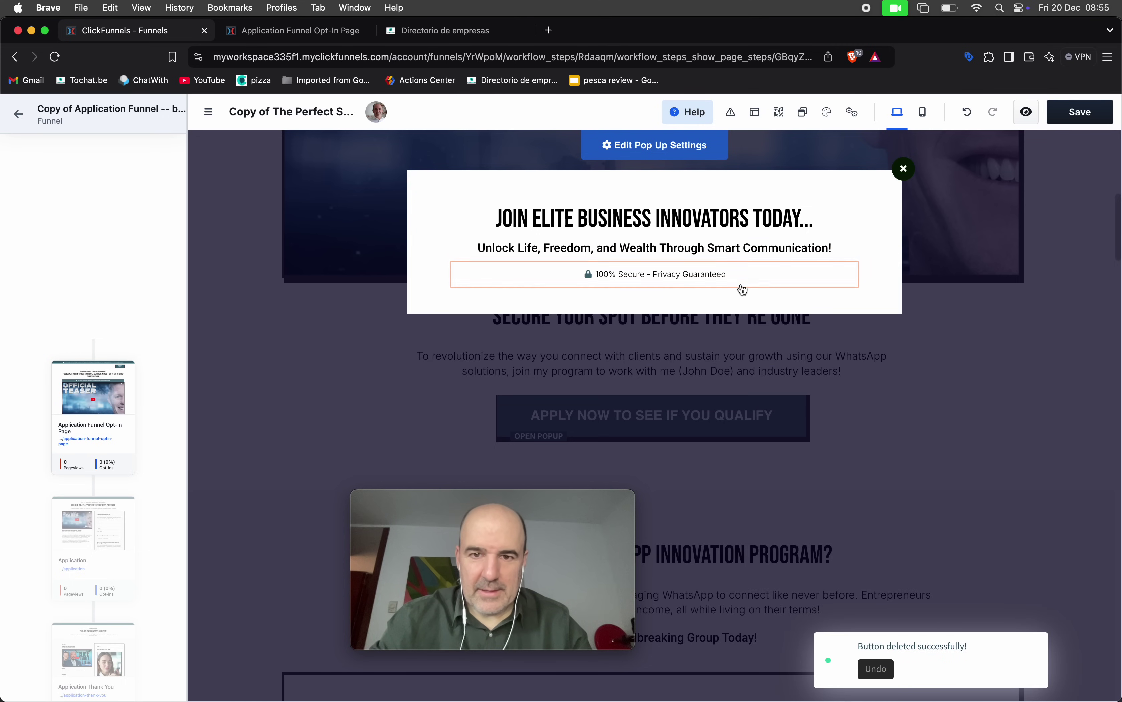
left_click(714, 274)
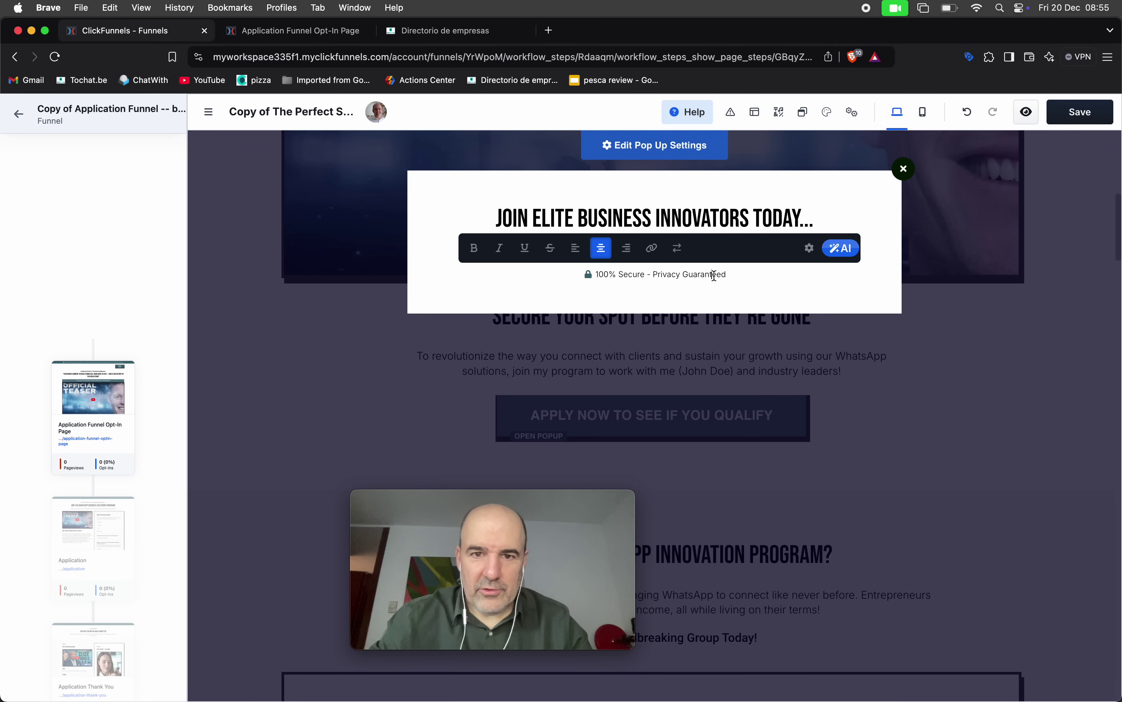
left_click(809, 249)
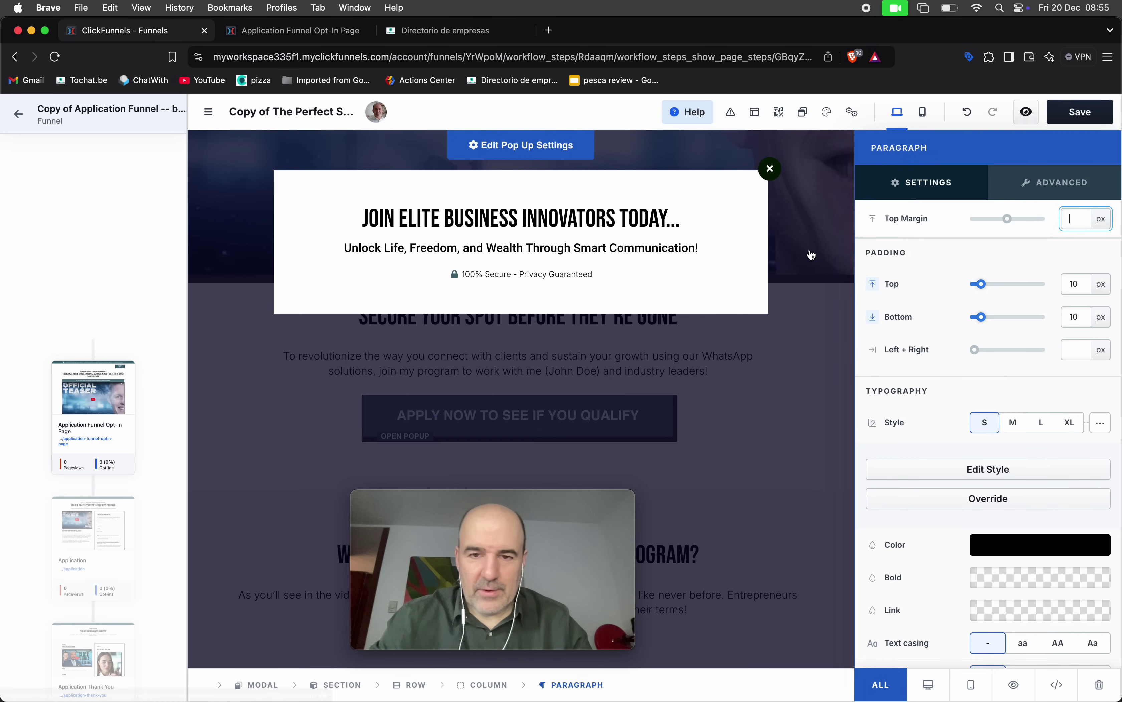
left_click(694, 274)
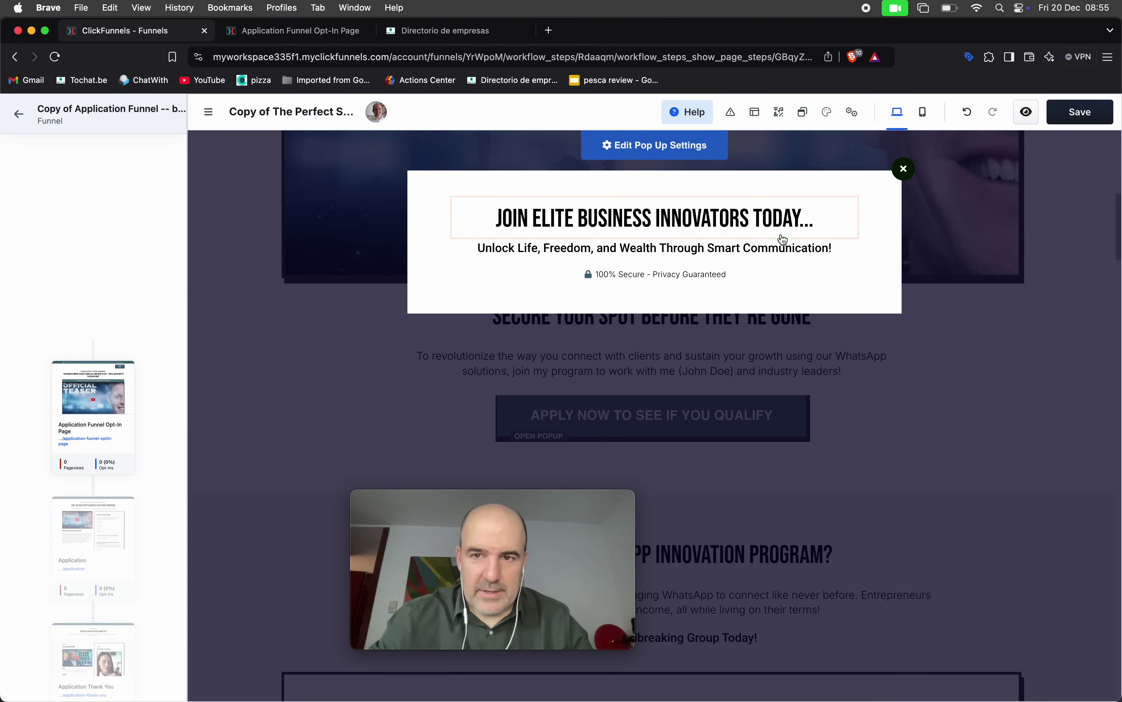
left_click(846, 253)
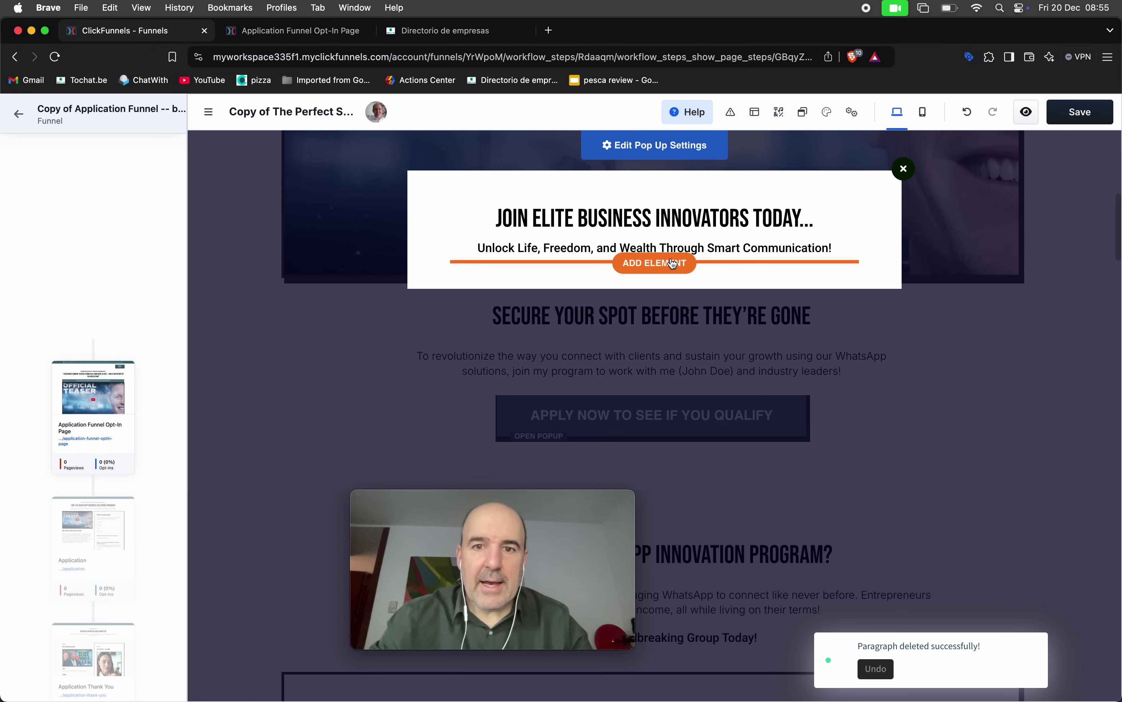
Step: Drag a Custom JavaScript / HTML element into the pop-up under the subheadline
left_click(672, 262)
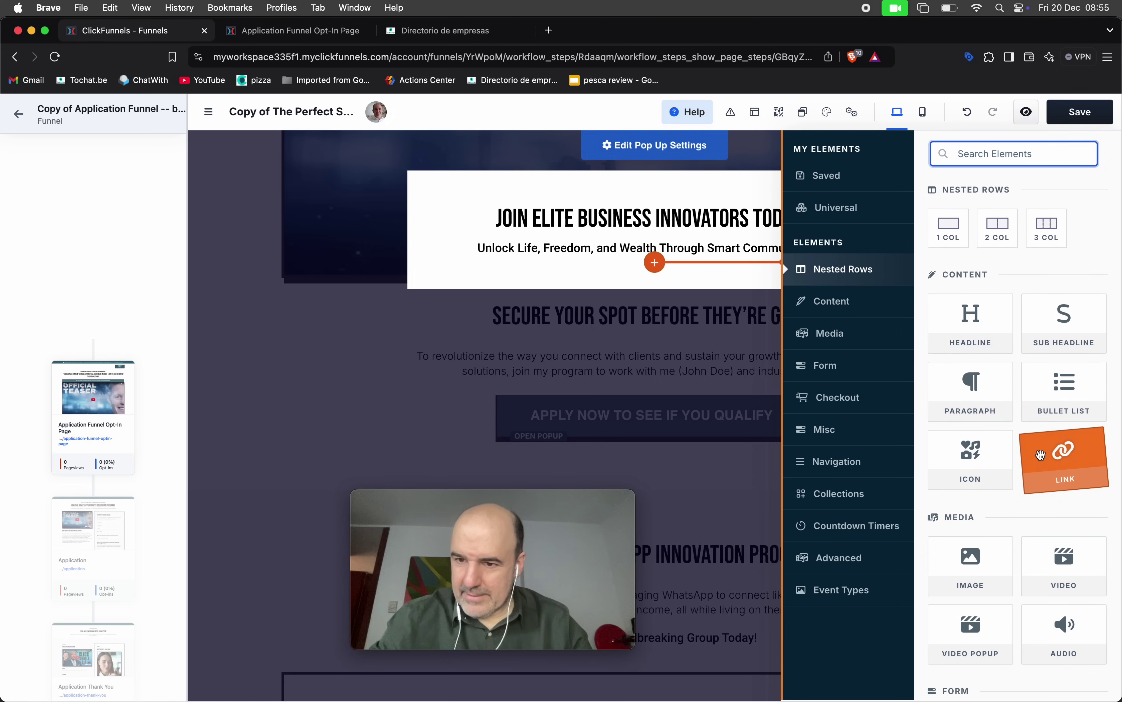
scroll(1044, 453, "down", 5)
scroll(1041, 455, "down", 10)
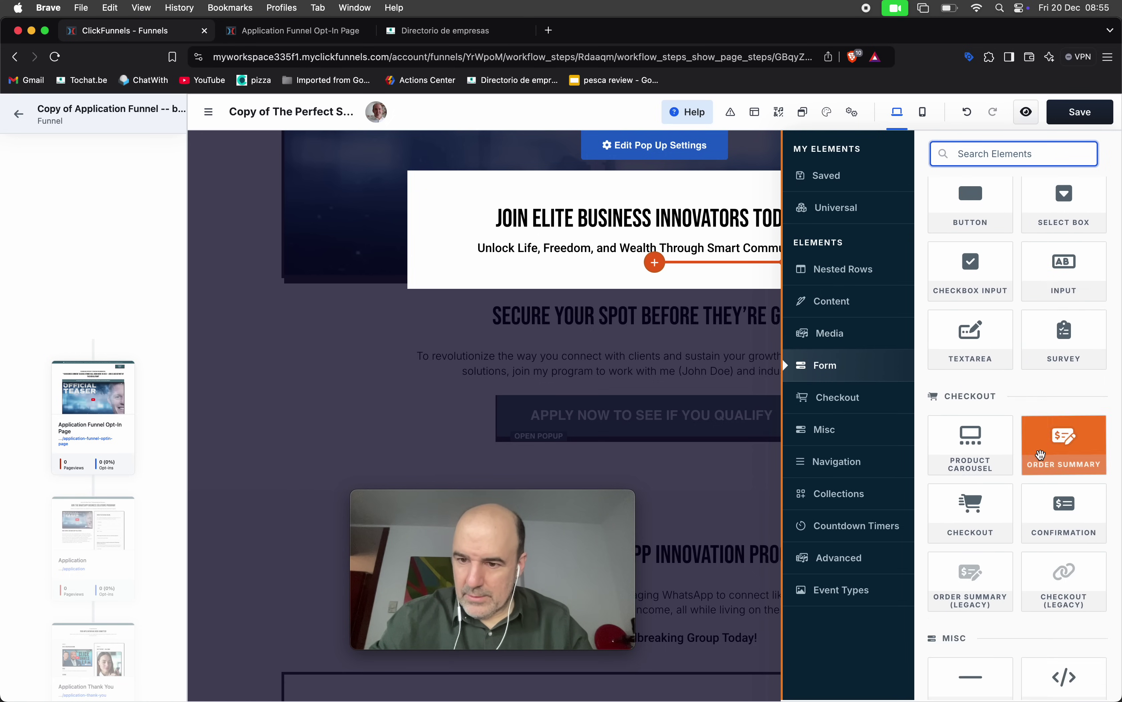
left_click_drag(1064, 520, 656, 273)
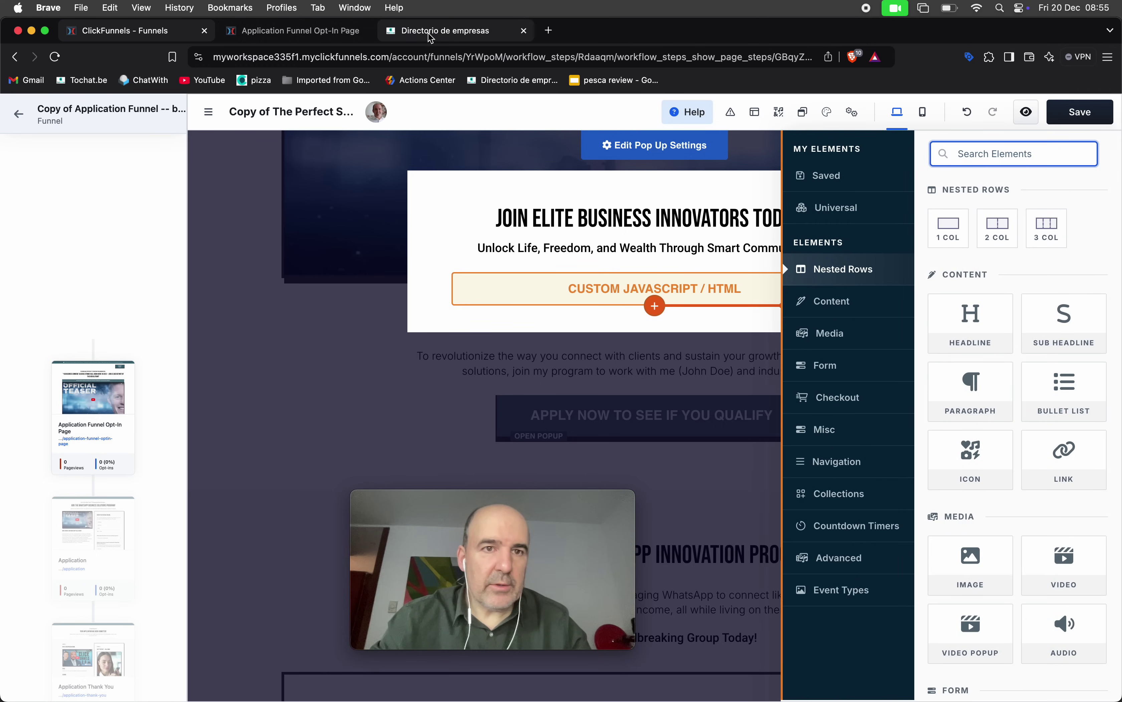
Step: Copy the WhatsApp form embed code from the Sales Sumo APP widget's agent settings in ChatWith
left_click(452, 30)
left_click(711, 289)
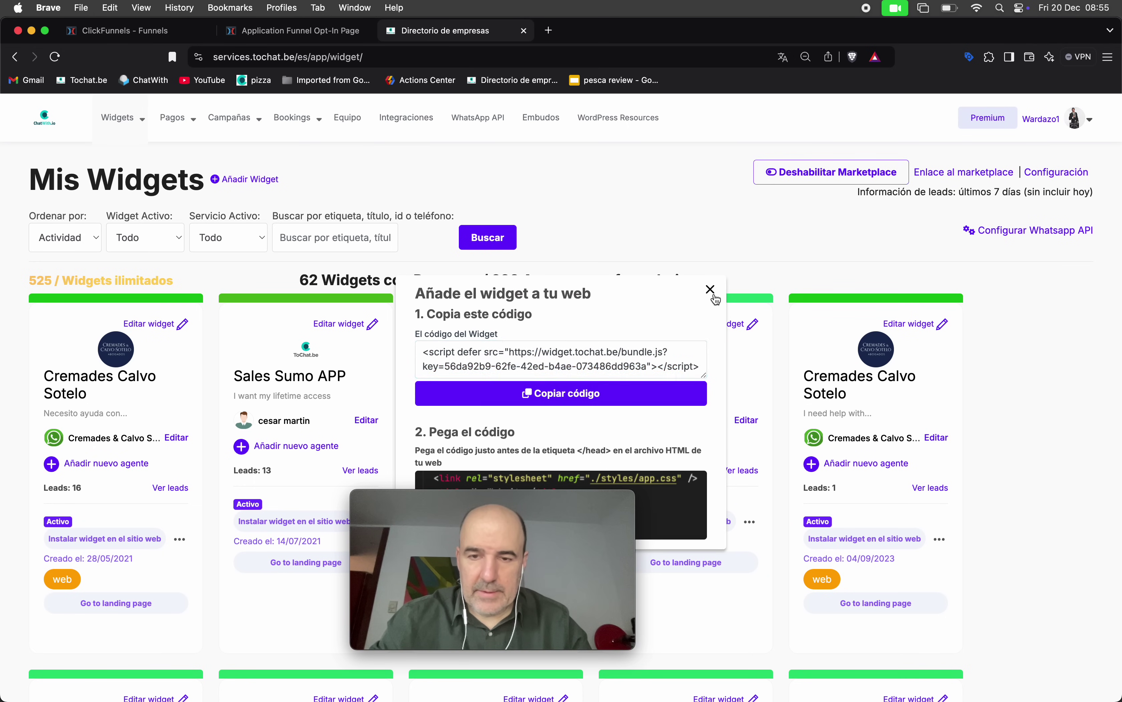
scroll(457, 364, "down", 3)
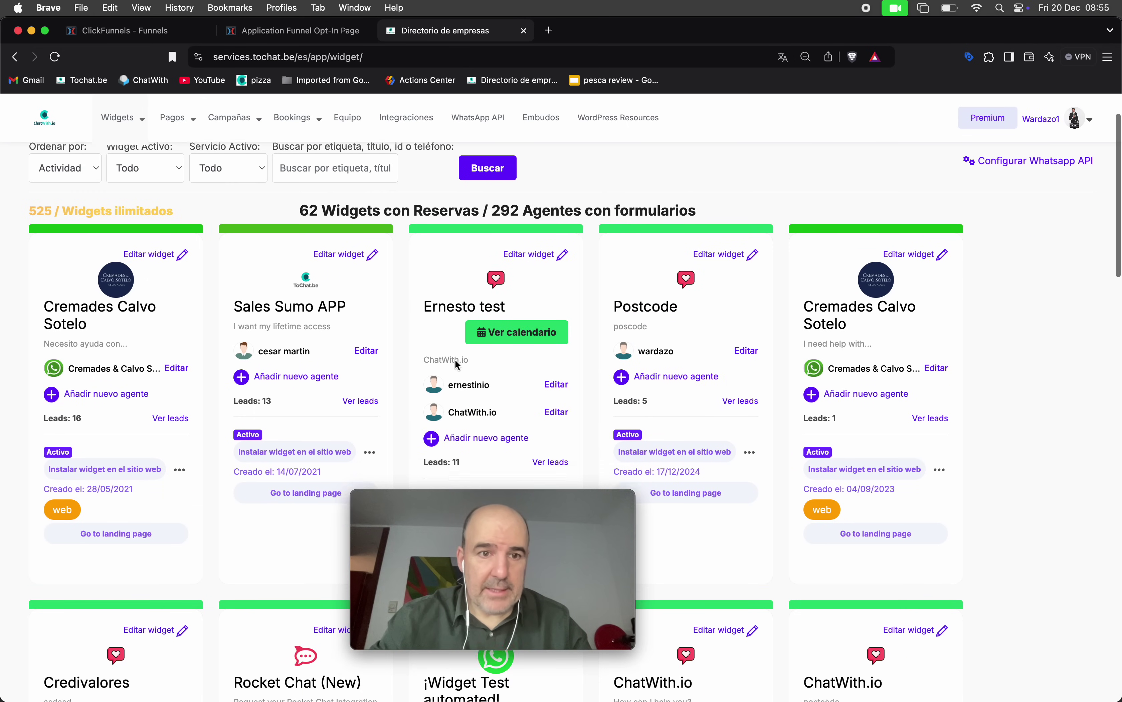
left_click(333, 233)
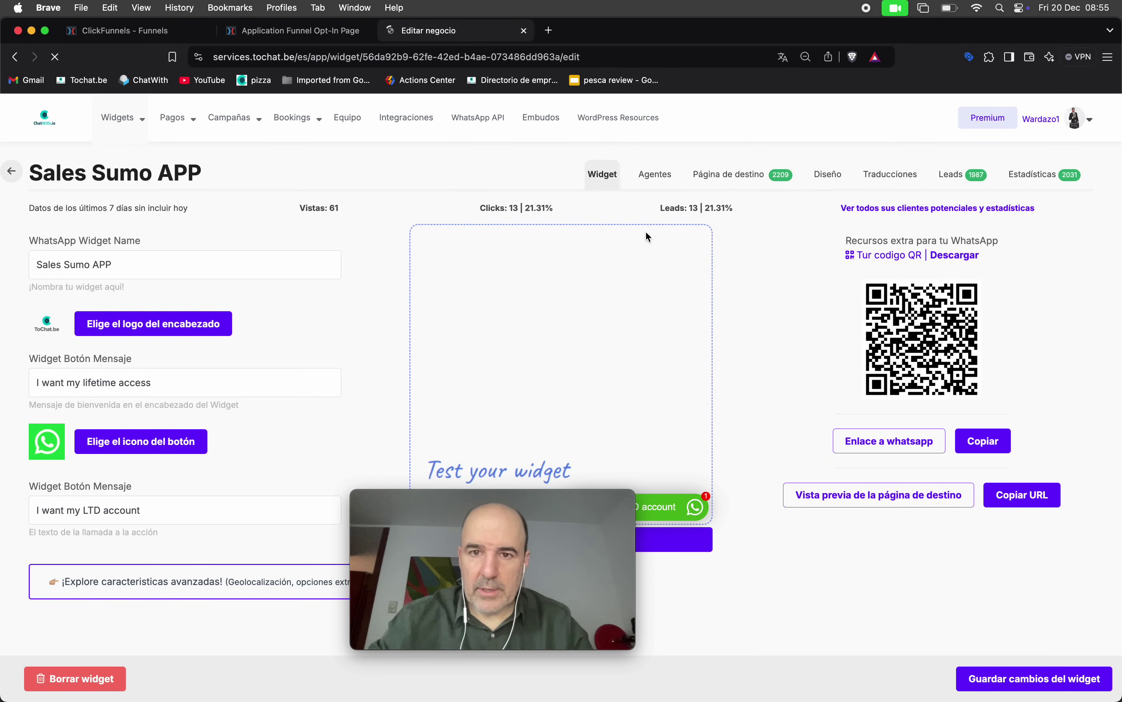
left_click(654, 174)
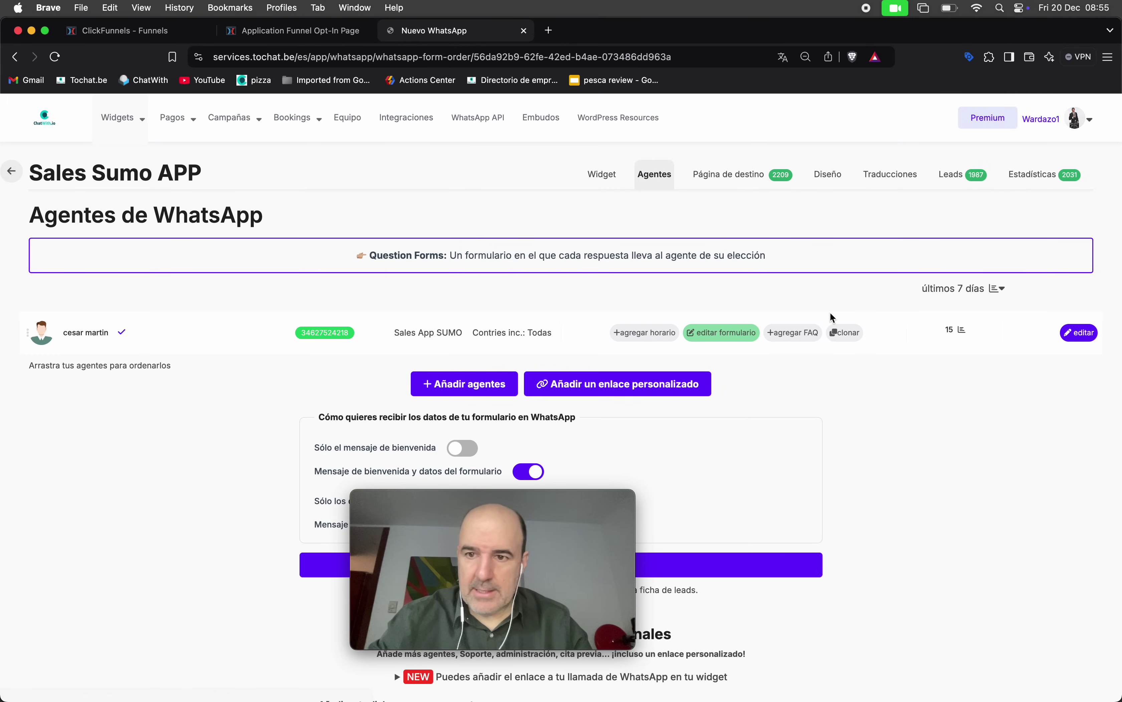
left_click(1077, 332)
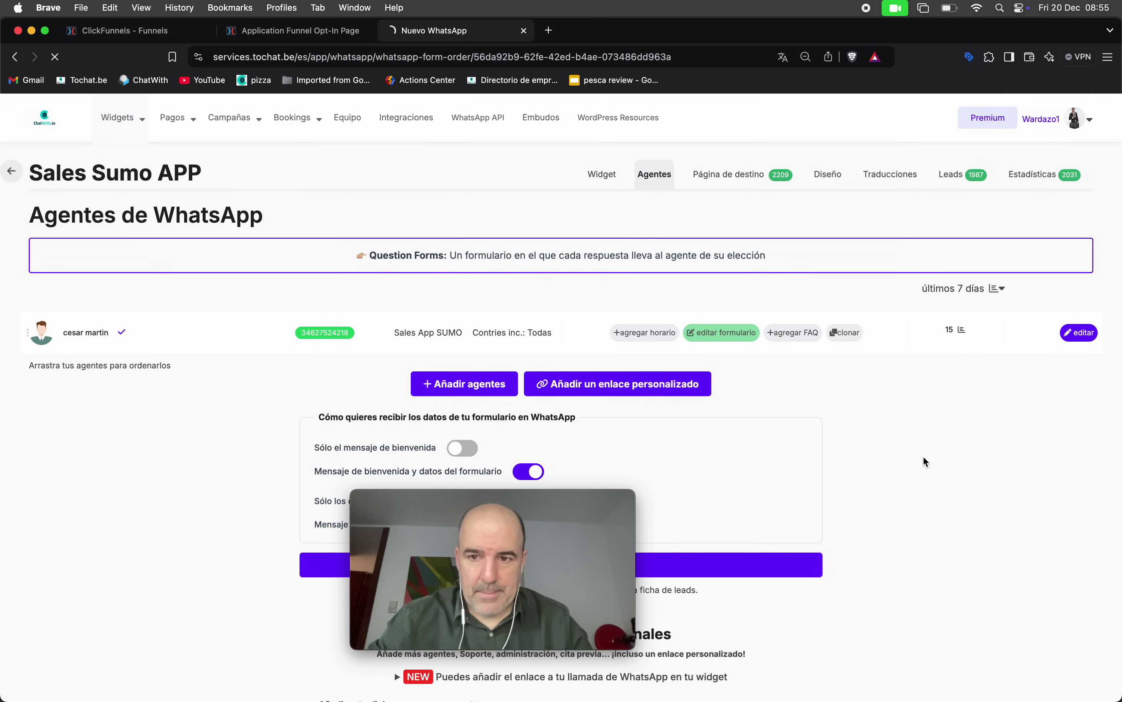
scroll(867, 445, "down", 10)
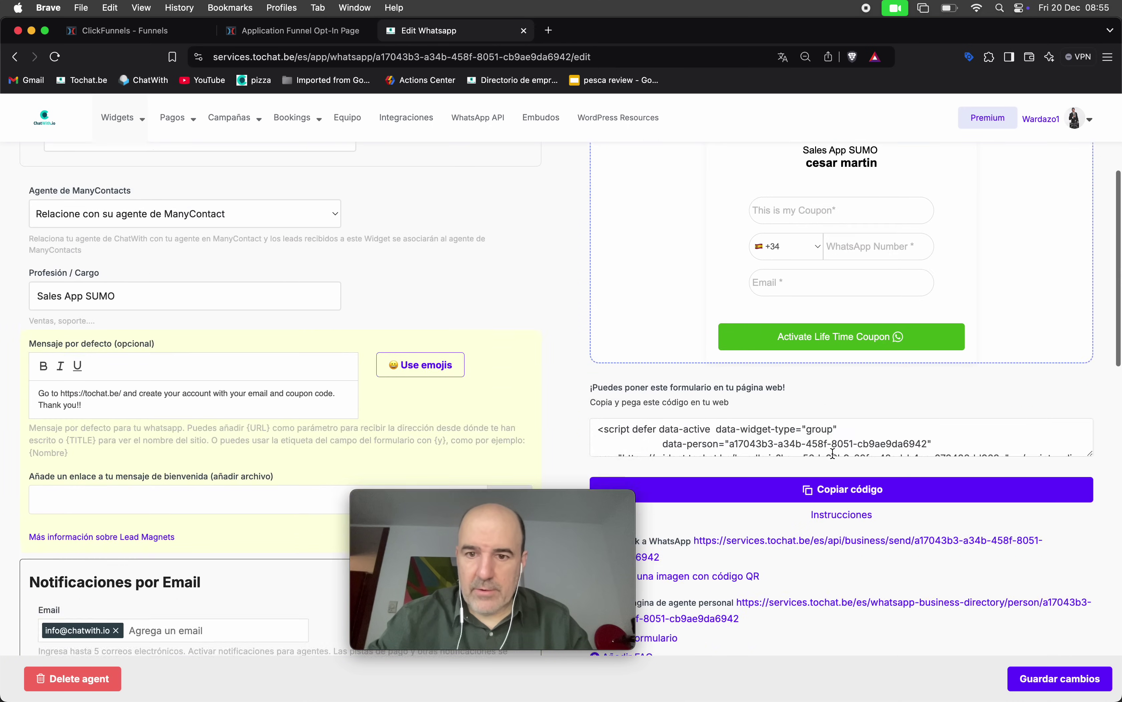
left_click(774, 388)
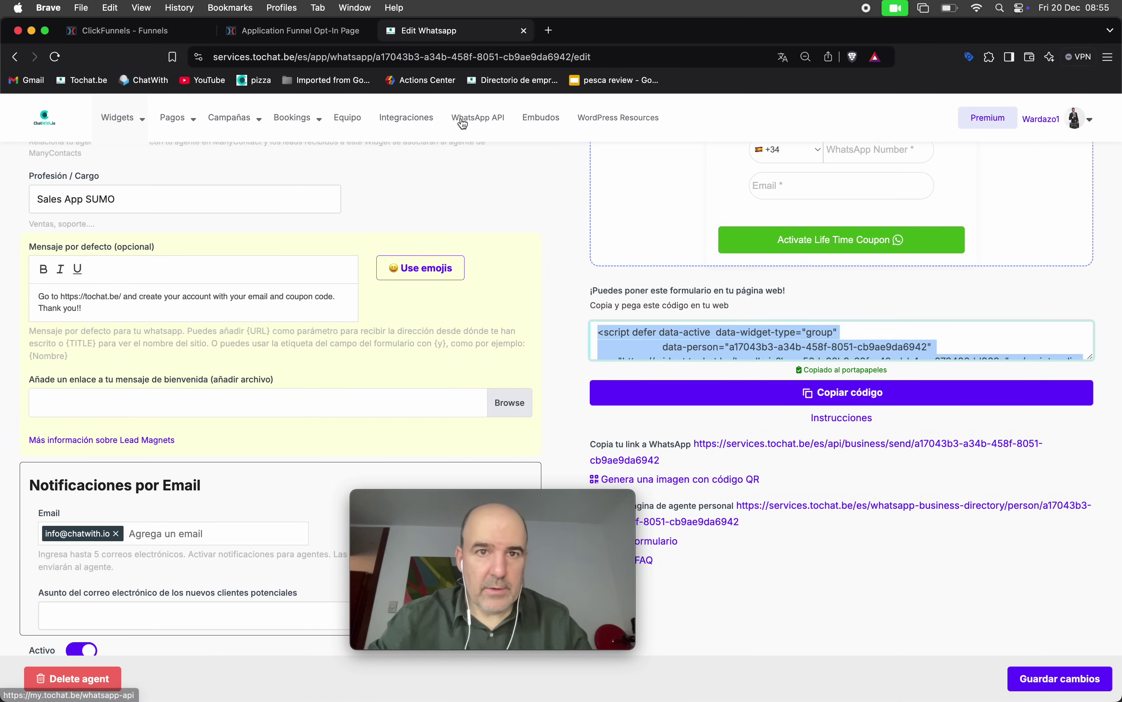
left_click(306, 30)
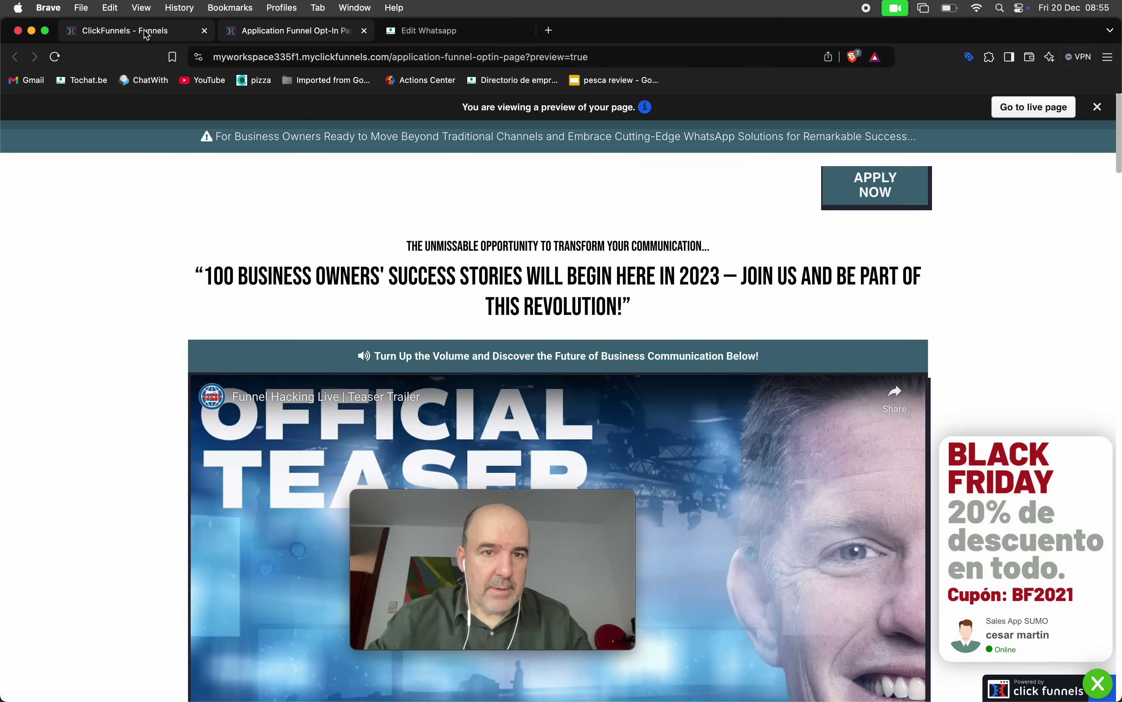
Step: Paste the ChatWith embed code into the pop-up's HTML/JS element's code editor and save the page
left_click(130, 30)
left_click(529, 275)
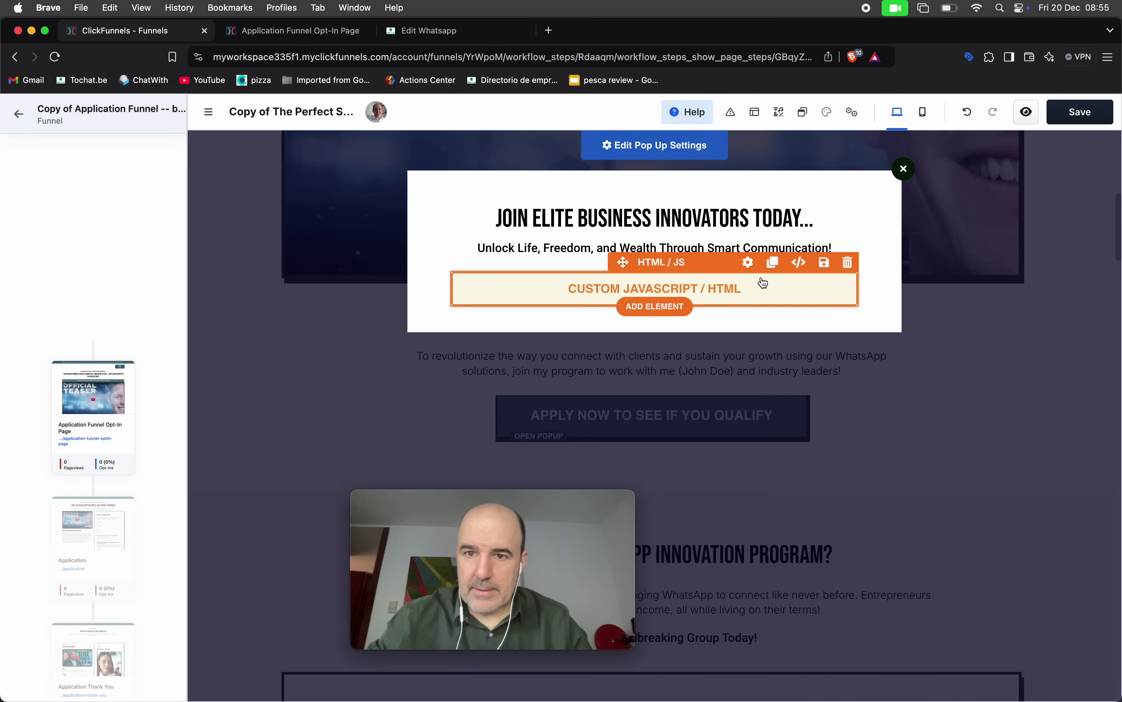
left_click(761, 284)
left_click(972, 271)
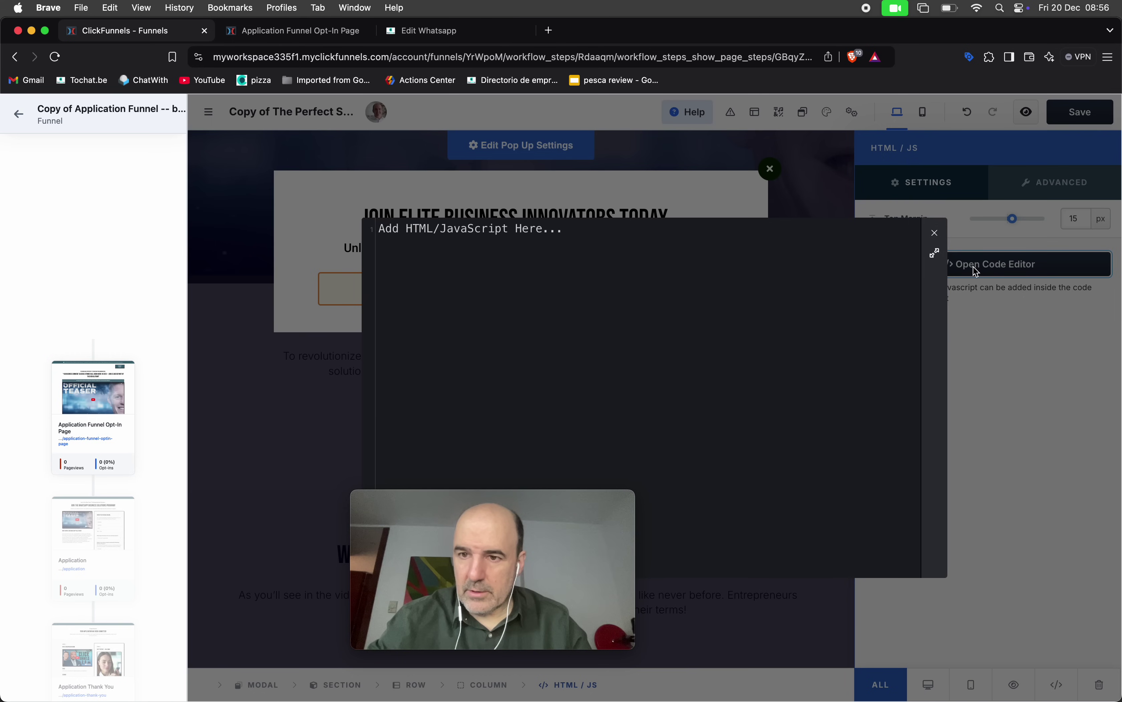
left_click(564, 269)
type("<script defer data-active  data-widget-type=\"group\"                         data-person=\"a17043b3-a34b-458f-8051-cb9ae9da6942\" src=\"https://widget.tochat.be/bundle.js?key=56da92b9-62fe-42ed-b4ae-073486dd963a\"></script><div data-active                         id=\"whatapp-people-widget\"></div>")
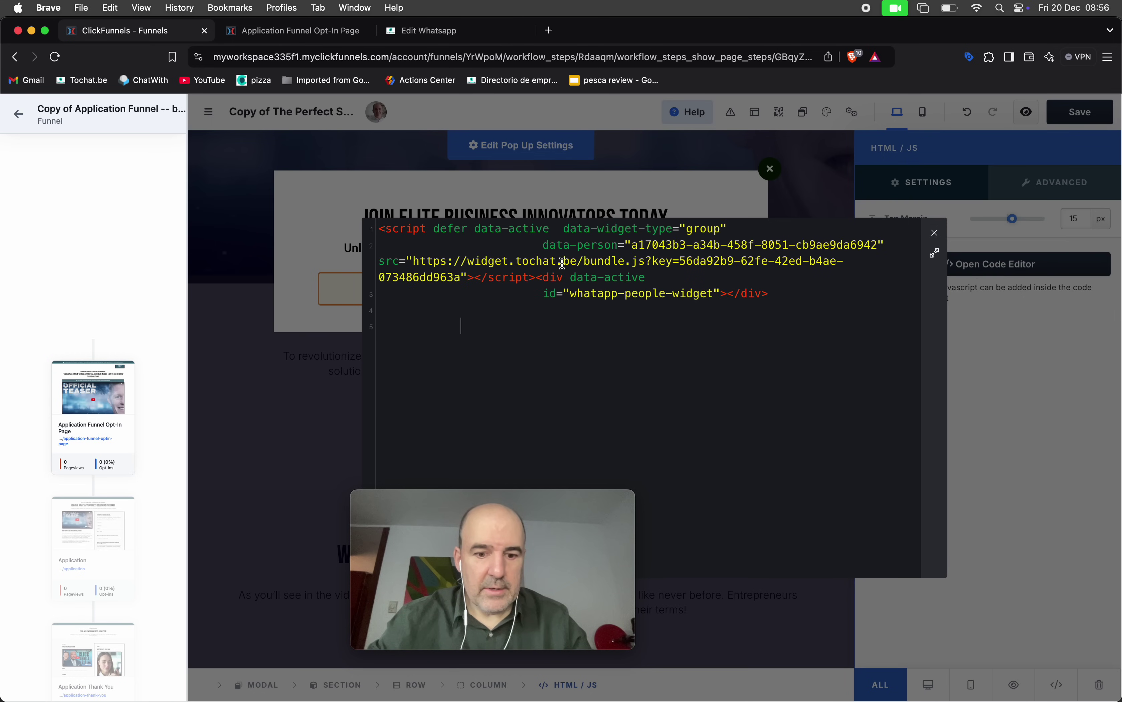
left_click(935, 233)
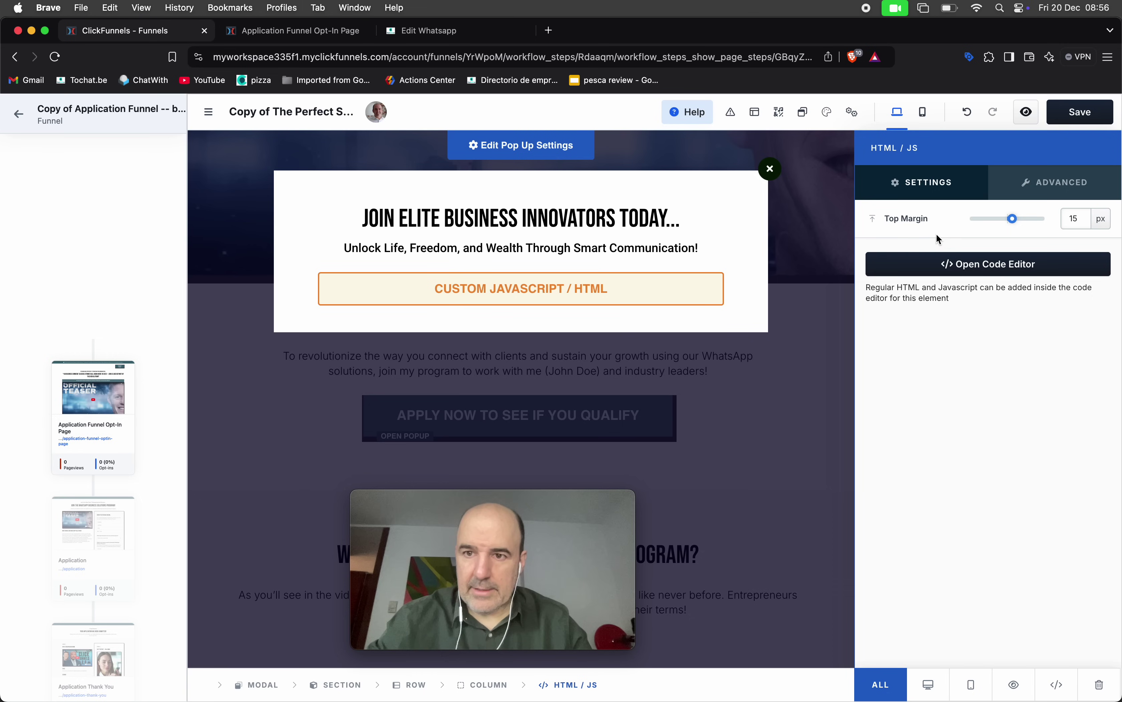
left_click(1070, 118)
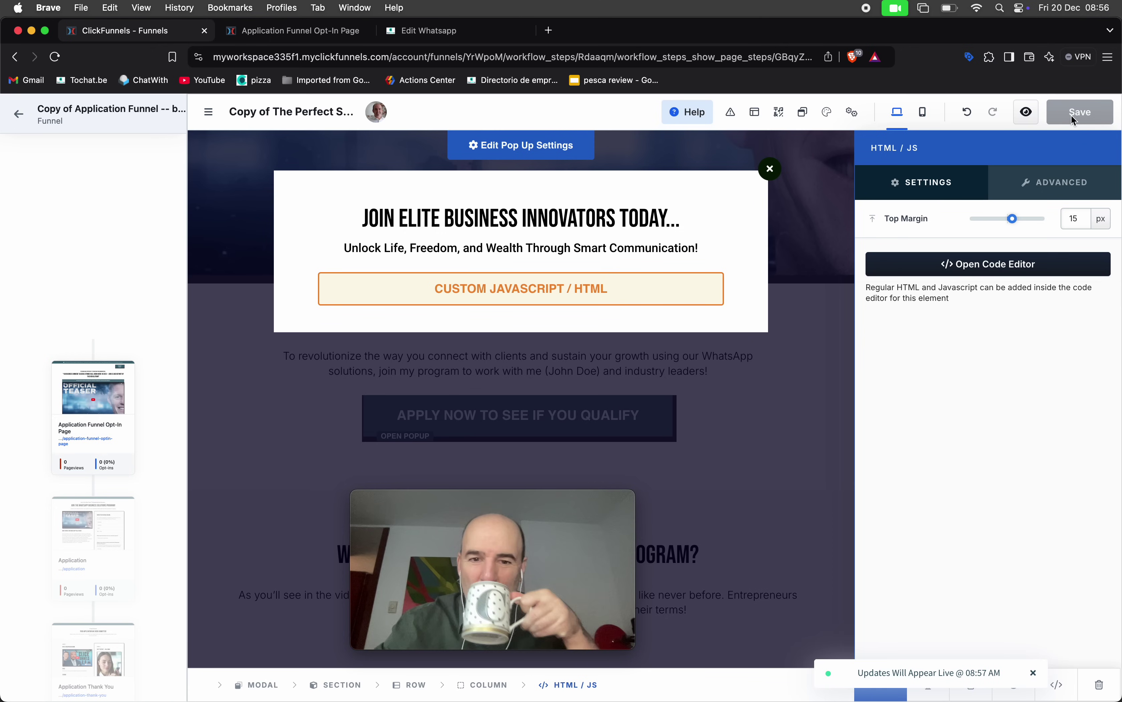
Step: Preview the page, open the 'Apply now to see if you qualify' pop-up, check the WhatsApp form, then close it
left_click(1024, 116)
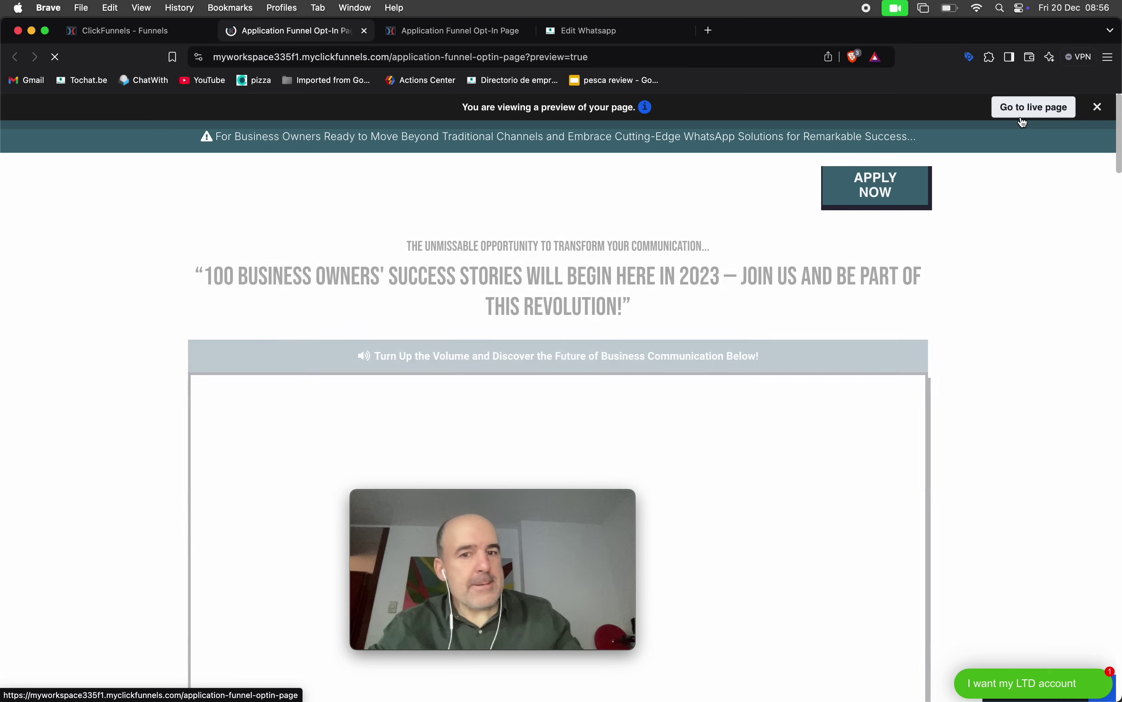
scroll(774, 350, "down", 8)
scroll(777, 355, "down", 3)
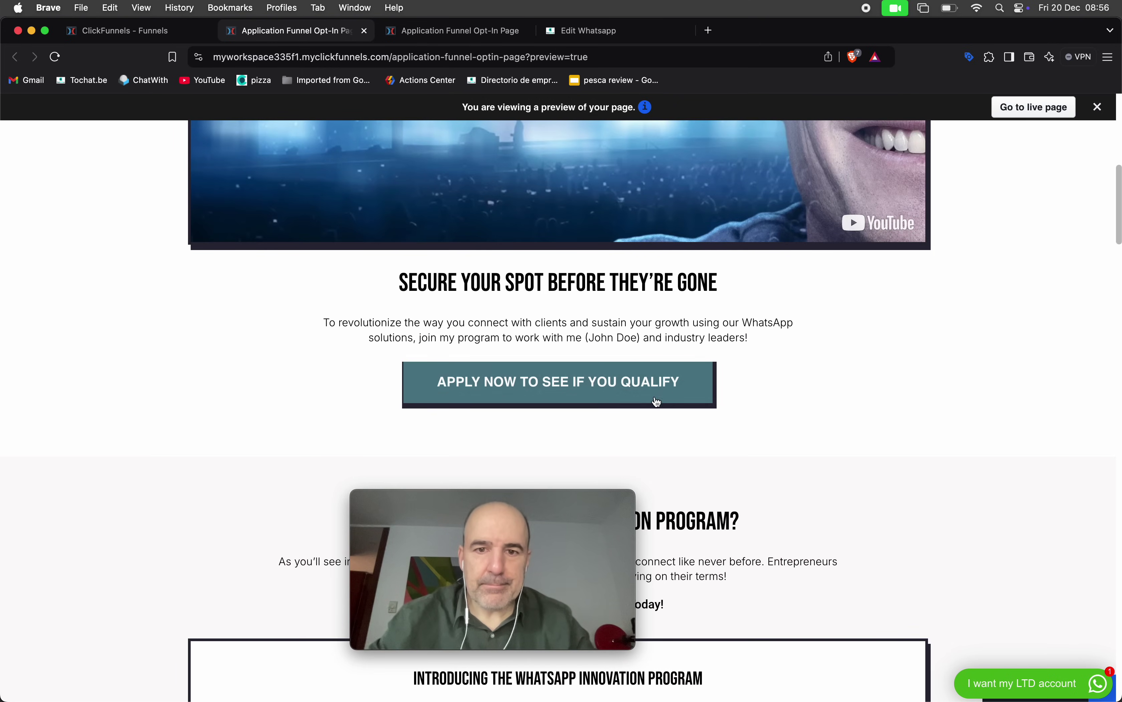
left_click(639, 388)
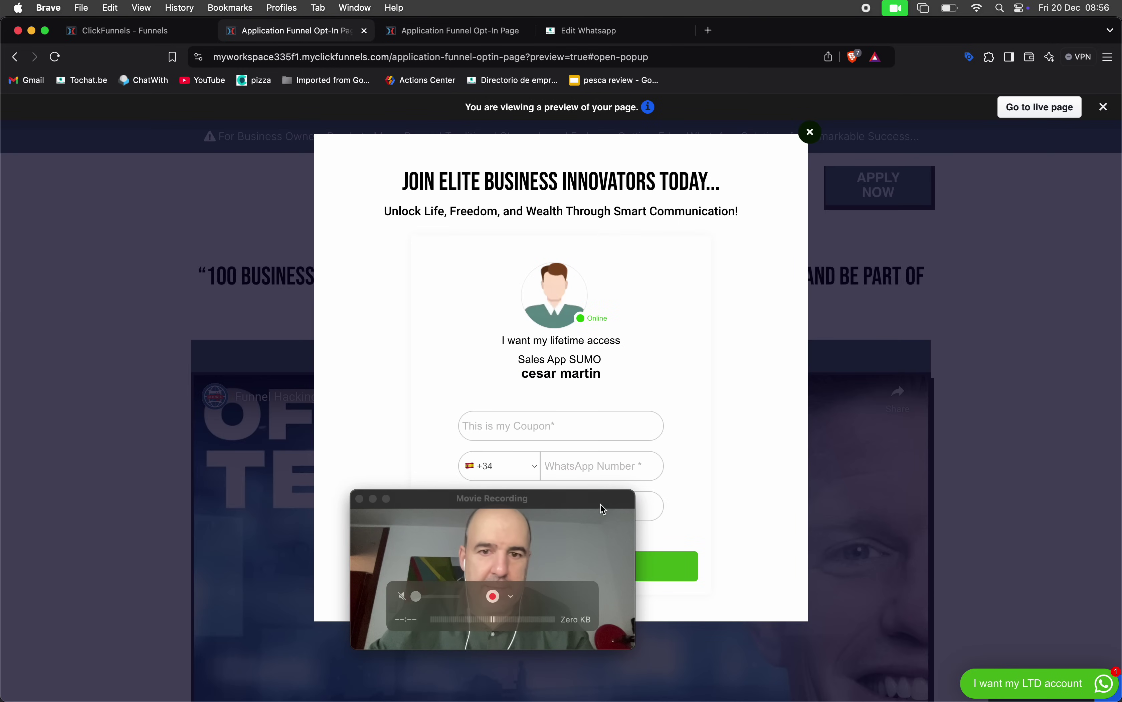
left_click_drag(562, 502, 1038, 453)
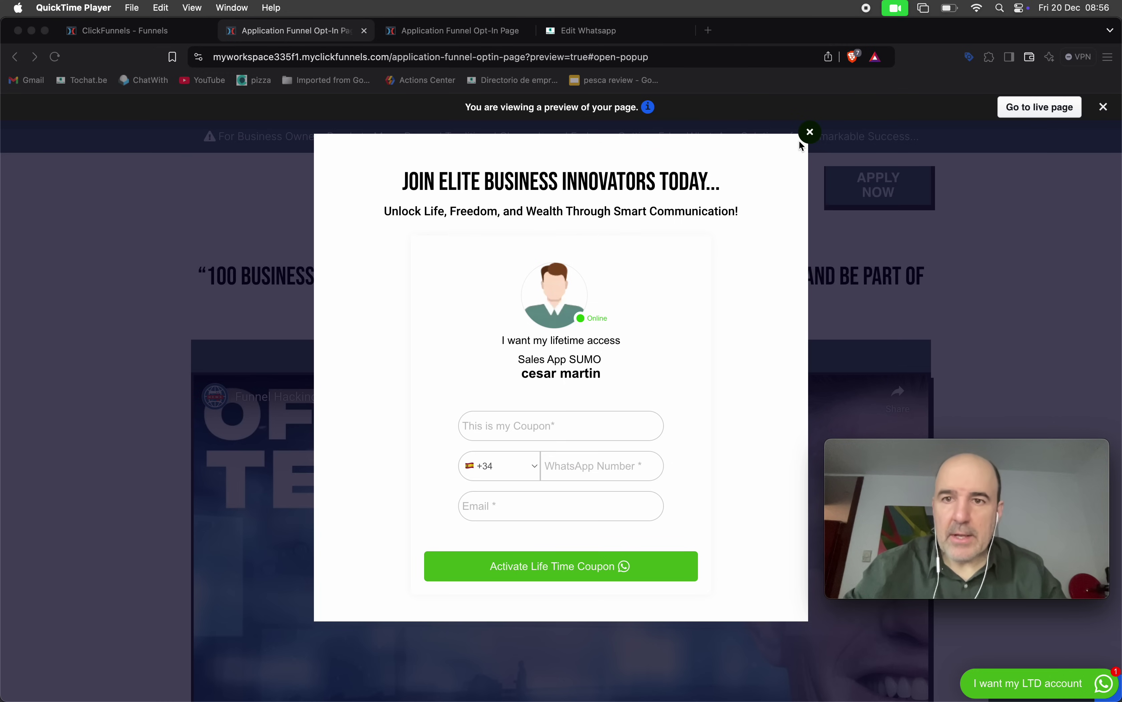
left_click(812, 137)
left_click(811, 134)
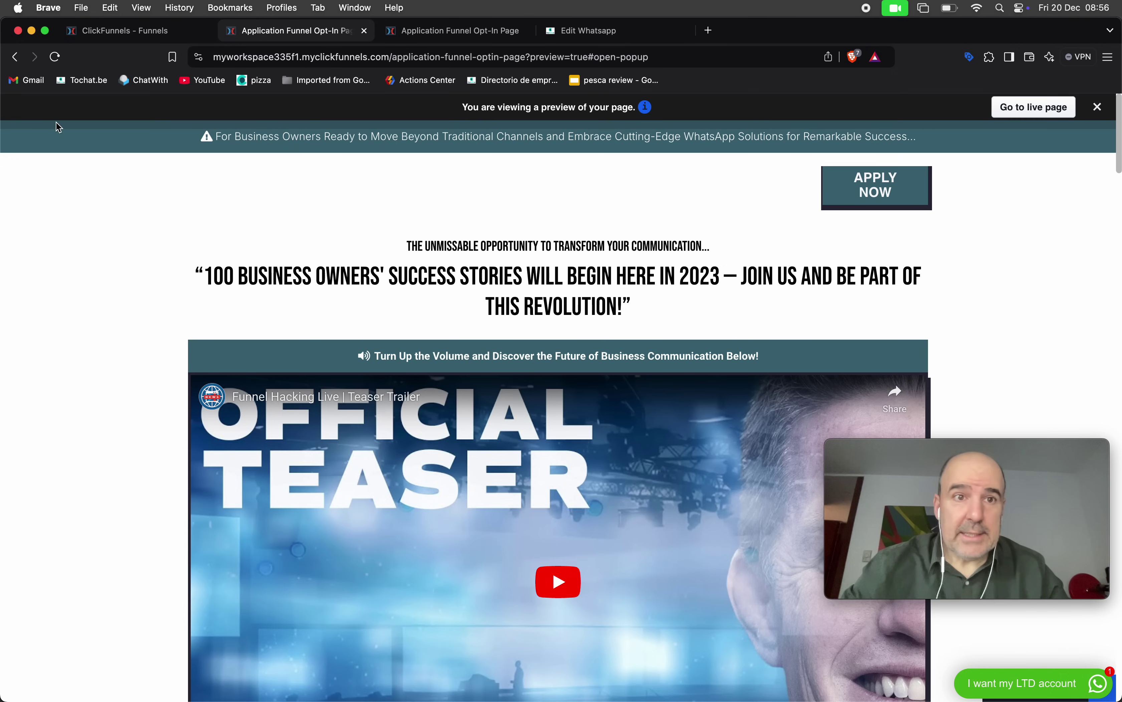
Step: Back in the ClickFunnels editor, close the Apply Now pop-up and scroll to the page top
left_click(110, 31)
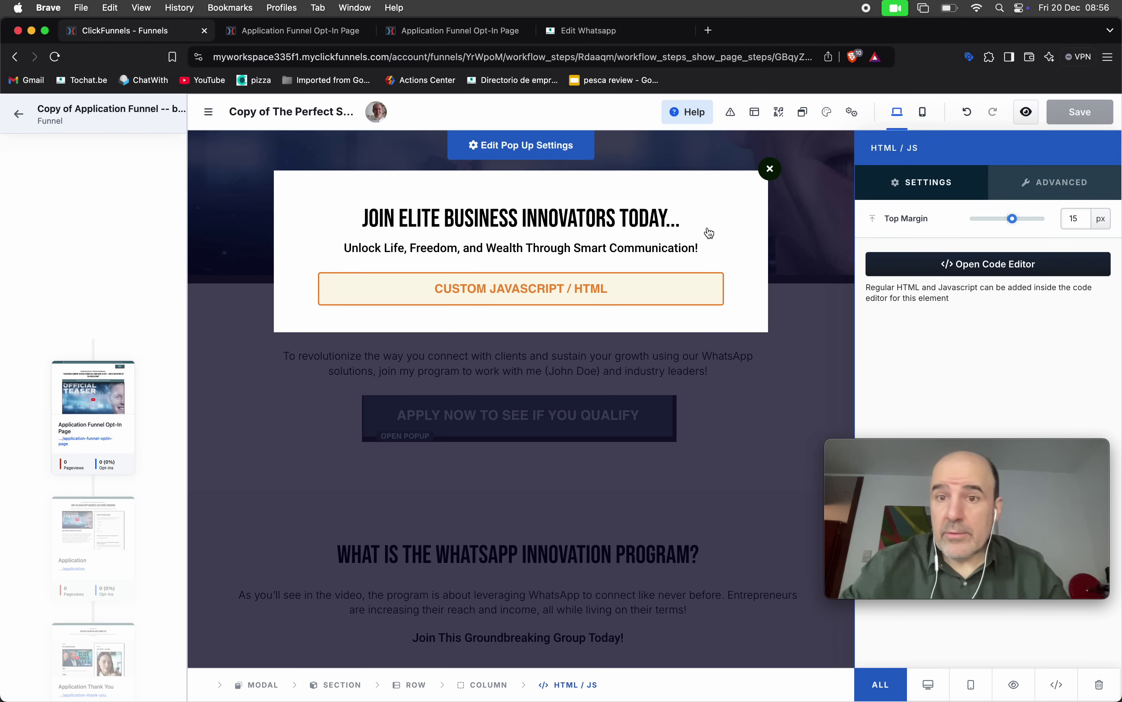
left_click(770, 169)
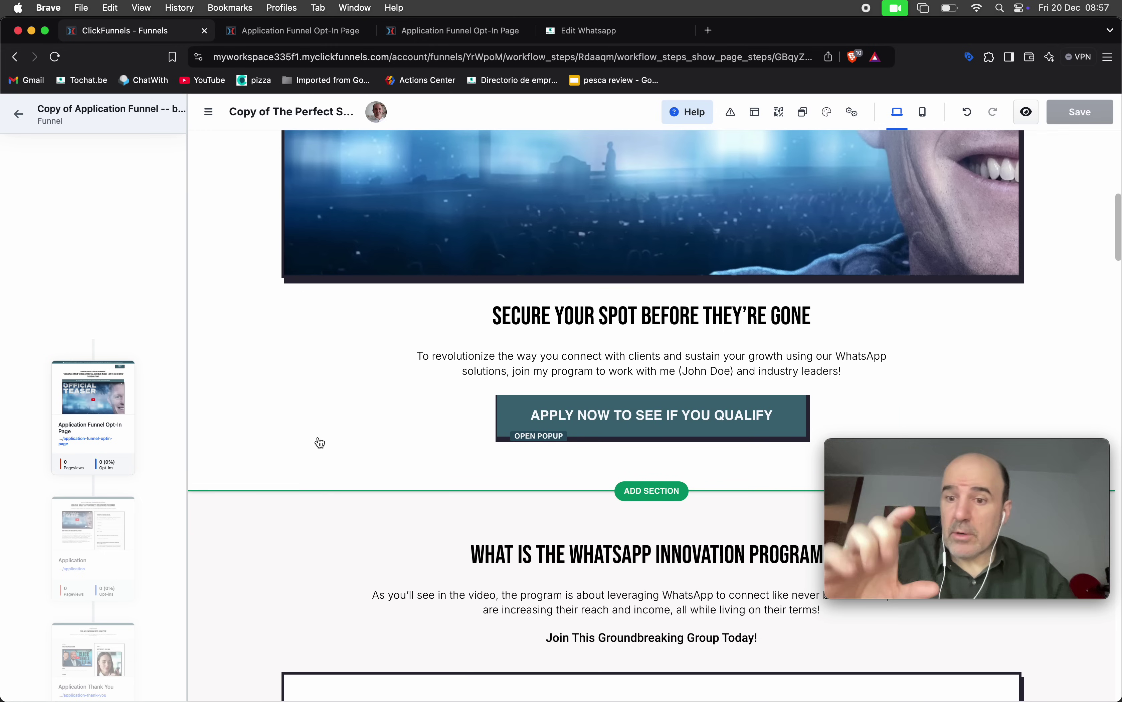
scroll(363, 450, "up", 2)
scroll(363, 450, "up", 10)
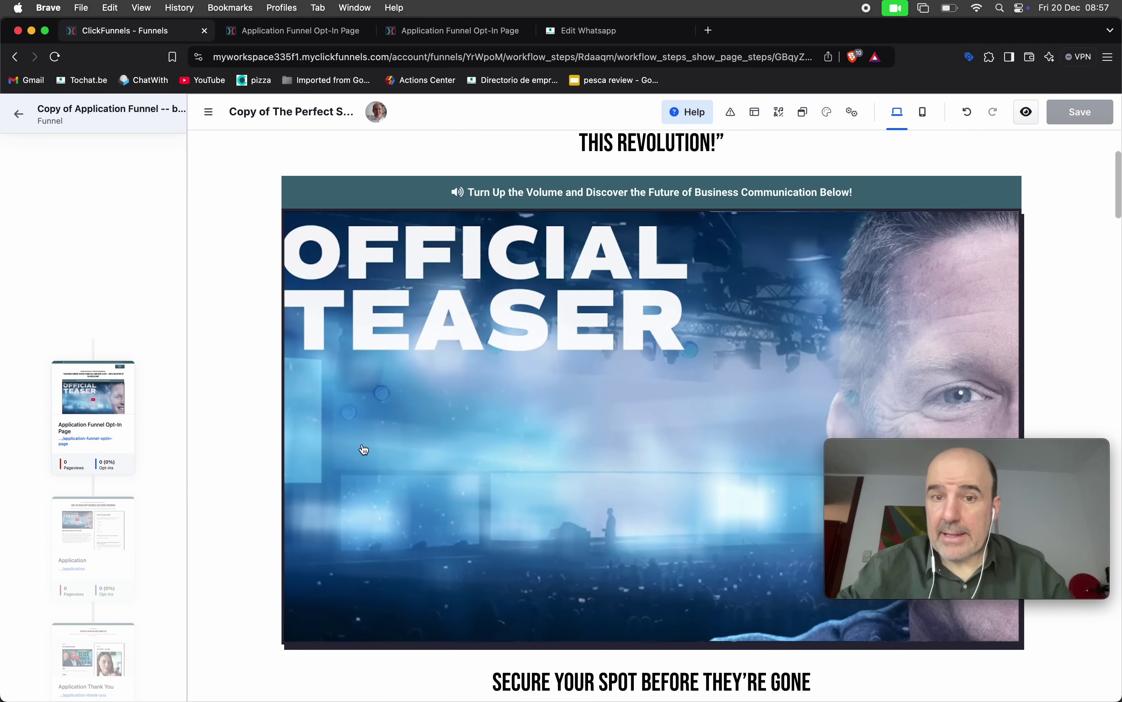